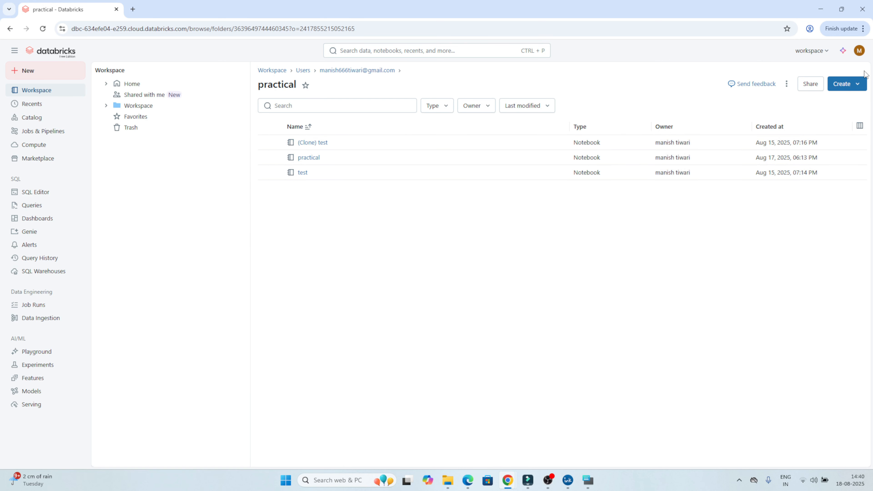
# Open the existing notebook named practical from the practical folder.
pyautogui.click(859, 89)
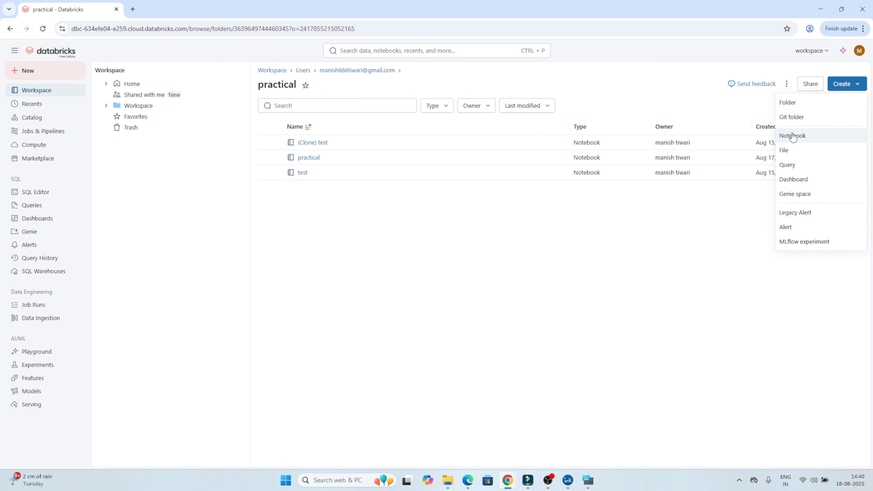
pyautogui.click(314, 159)
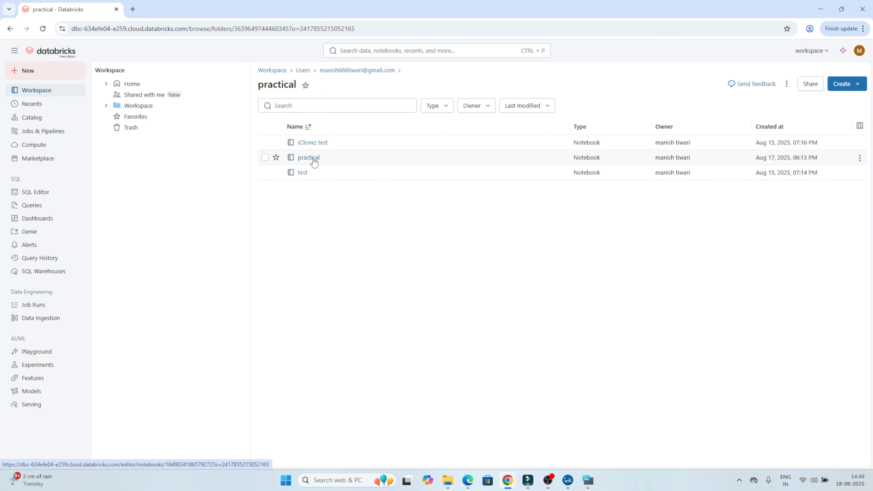
pyautogui.click(311, 158)
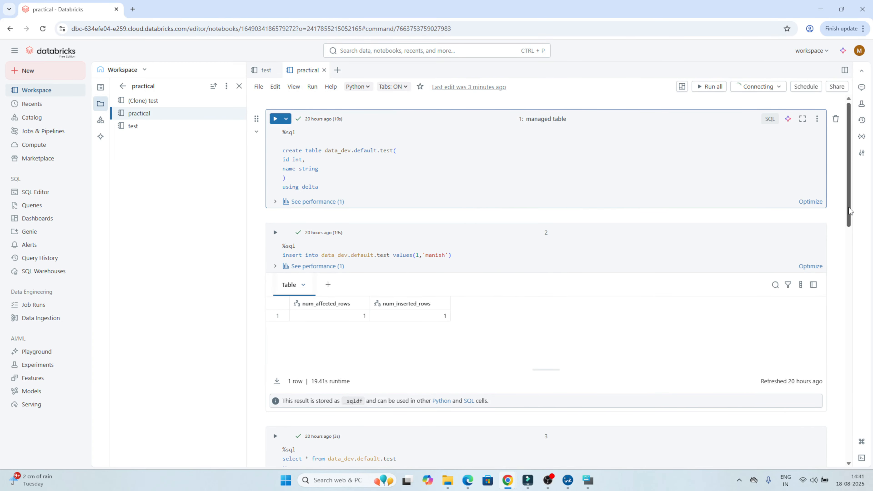
# Add a new code cell at the end of the notebook and title it "manage".
pyautogui.moveTo(852, 203); pyautogui.dragTo(863, 461)
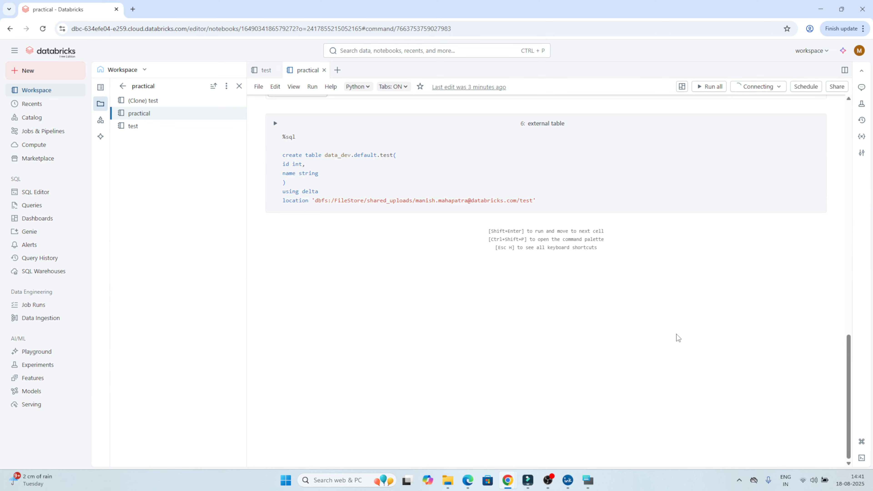
pyautogui.scroll(5, 676, 335)
pyautogui.scroll(-2, 675, 333)
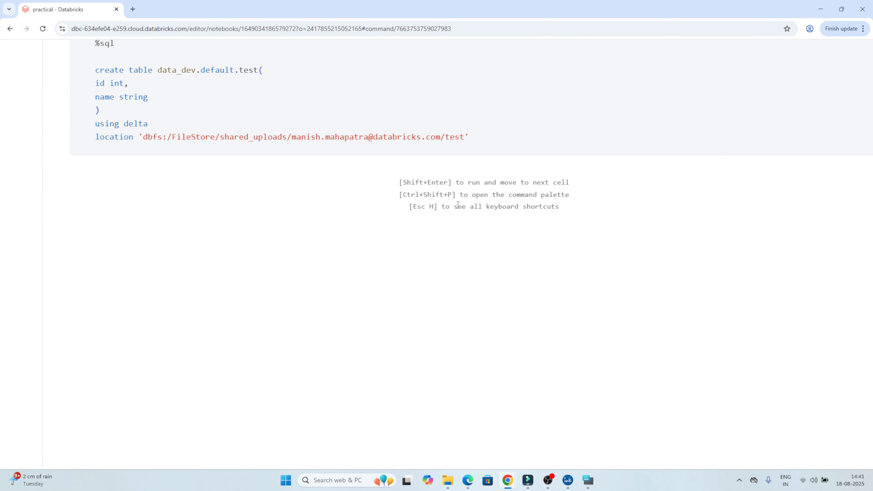
pyautogui.click(434, 168)
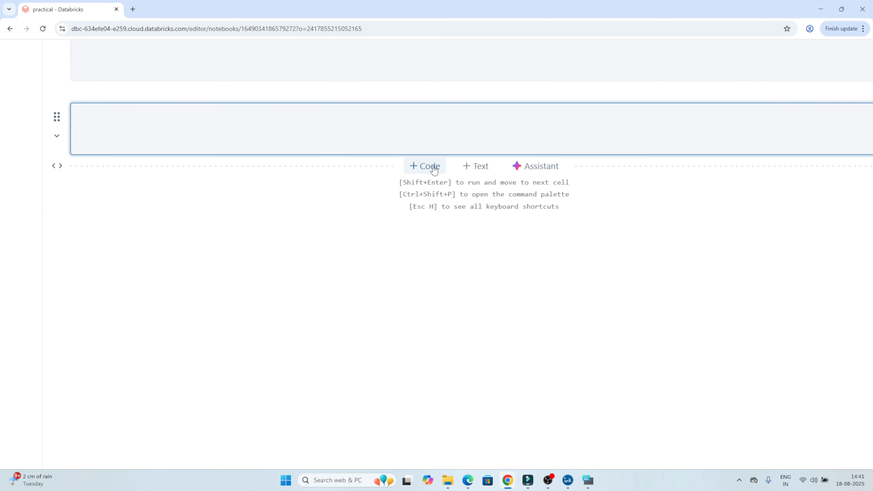
pyautogui.click(476, 116)
pyautogui.write('m')
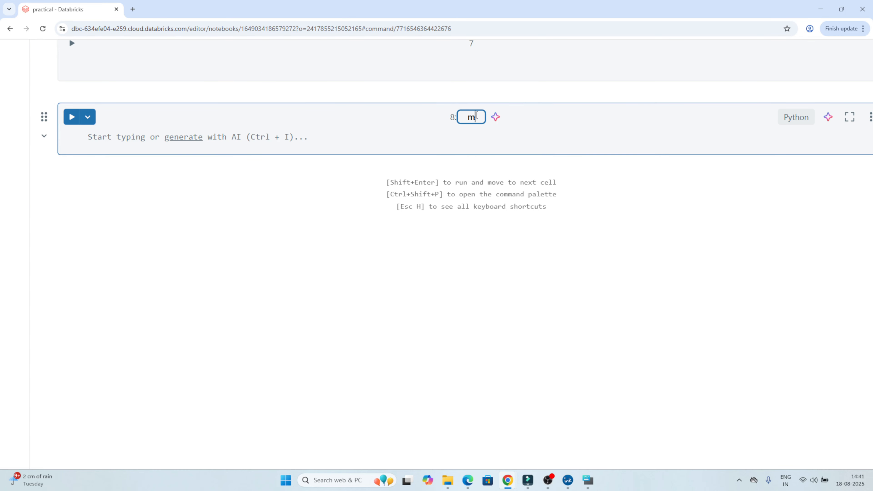
pyautogui.write('anage')
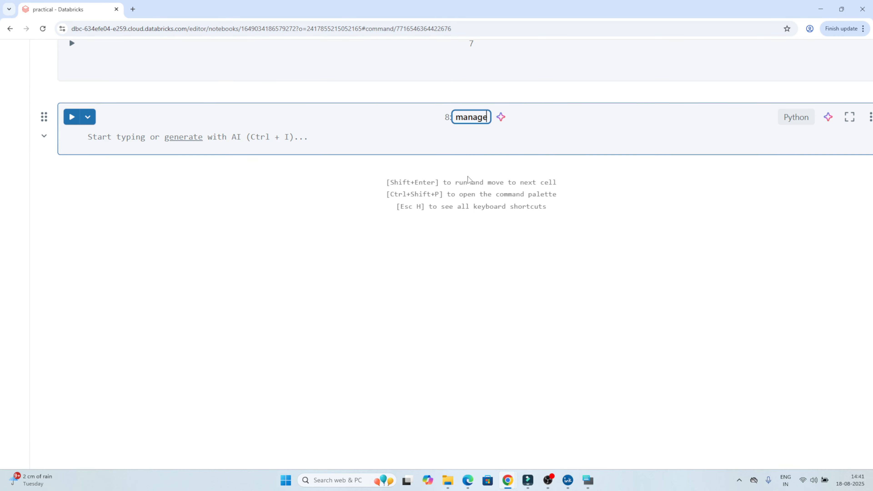
# Add another code cell below the manage cell and title it "external".
pyautogui.click(413, 166)
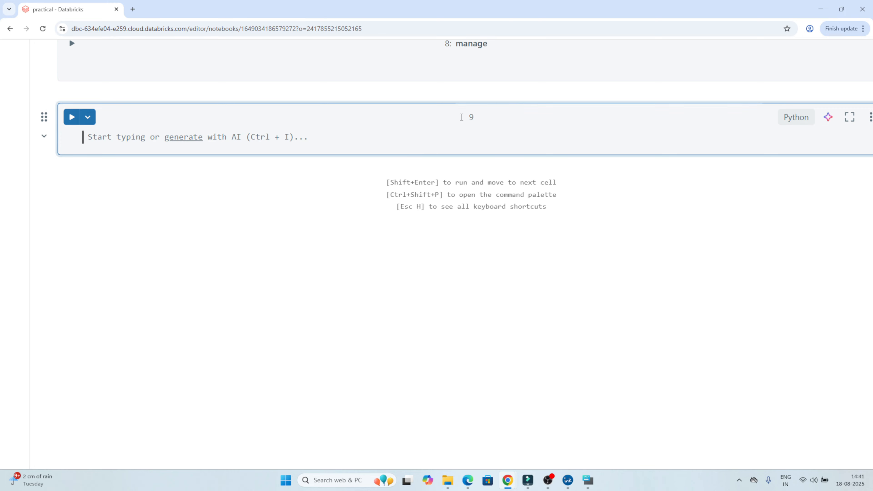
pyautogui.click(475, 117)
pyautogui.write('external')
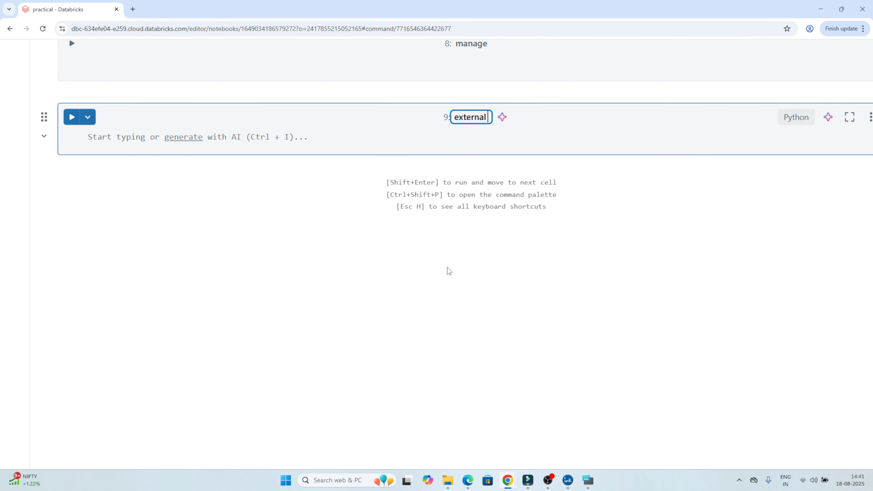
# Begin a SQL statement in the manage cell with "create volume".
pyautogui.scroll(-5, 448, 271)
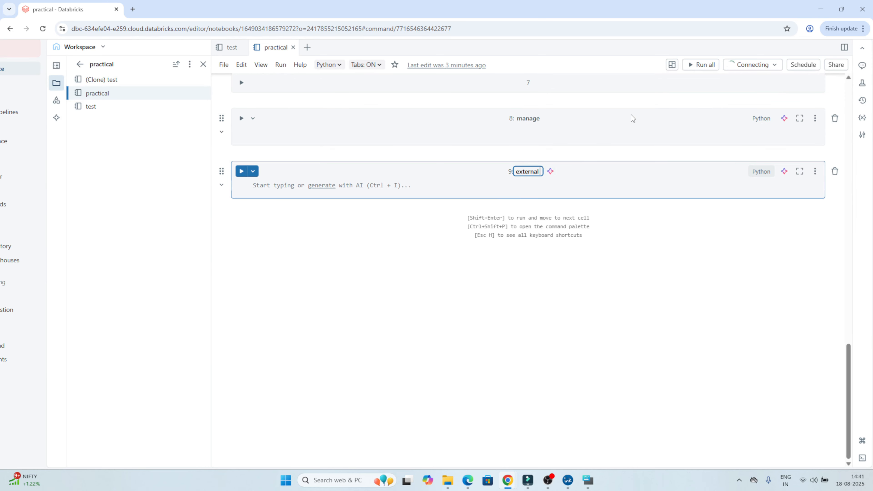
pyautogui.scroll(3, 632, 118)
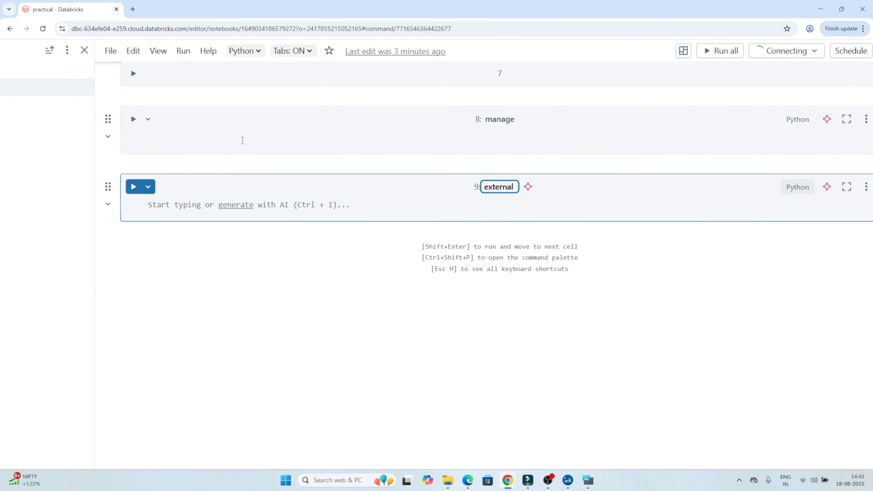
pyautogui.click(243, 141)
pyautogui.write('creat')
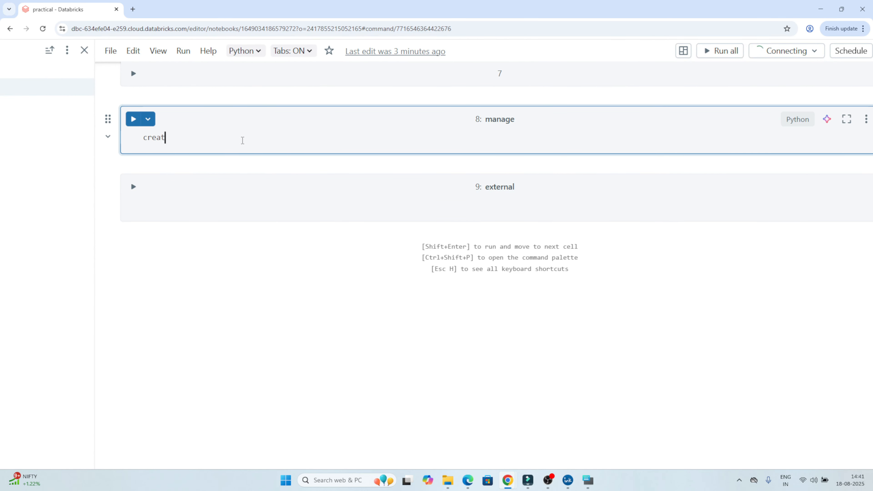
pyautogui.write('e vo')
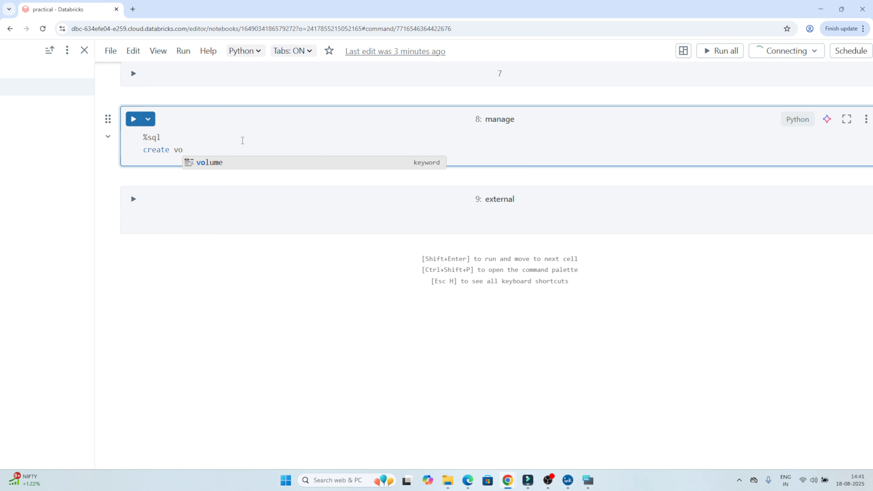
pyautogui.press('Tab')
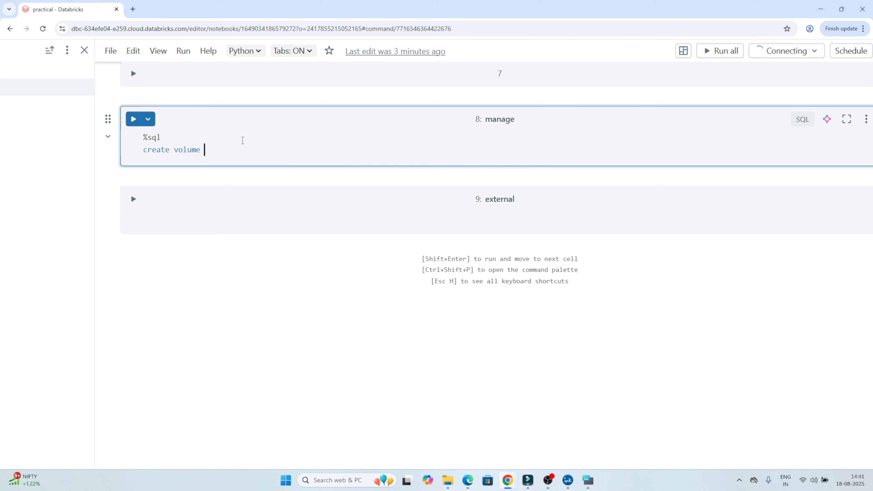
pyautogui.scroll(-3, 243, 141)
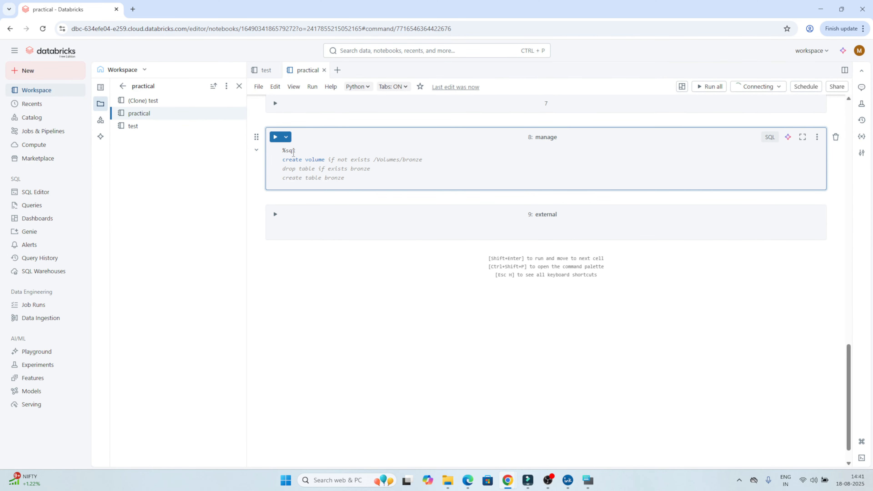
pyautogui.click(350, 225)
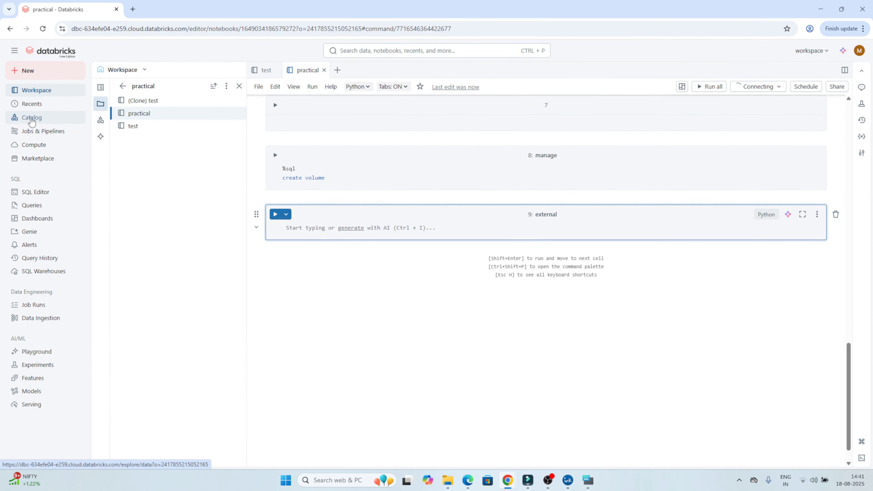
# Examine the contents of the default schema in the data_dev catalog.
pyautogui.click(31, 119)
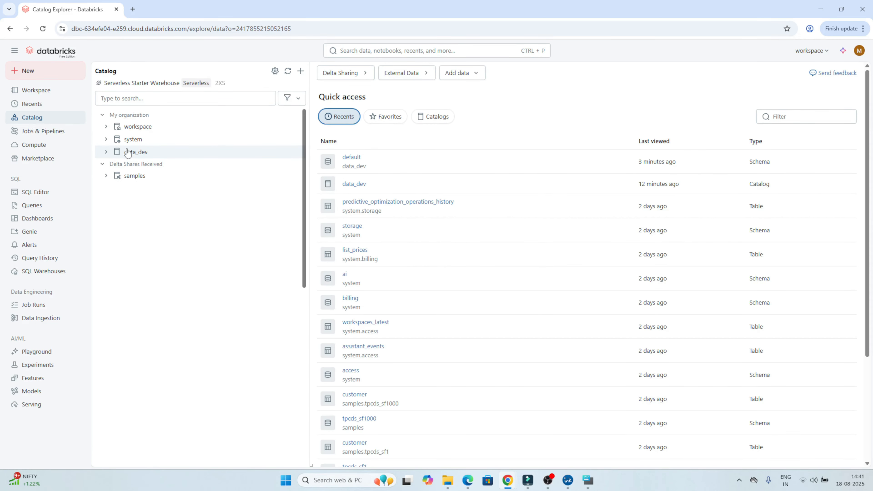
pyautogui.moveTo(128, 154)
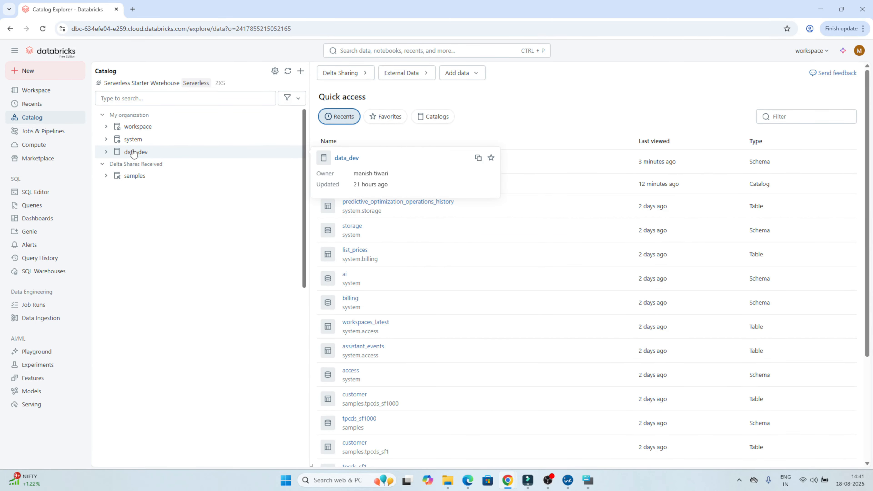
pyautogui.click(302, 74)
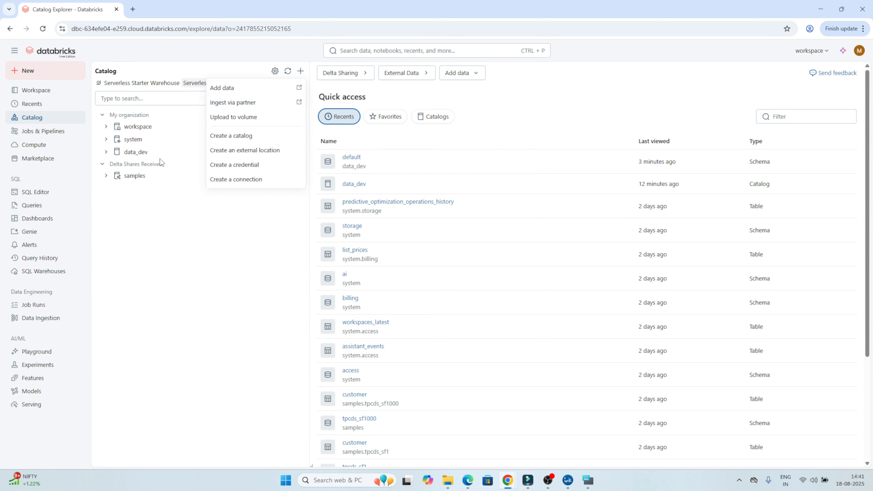
pyautogui.click(126, 250)
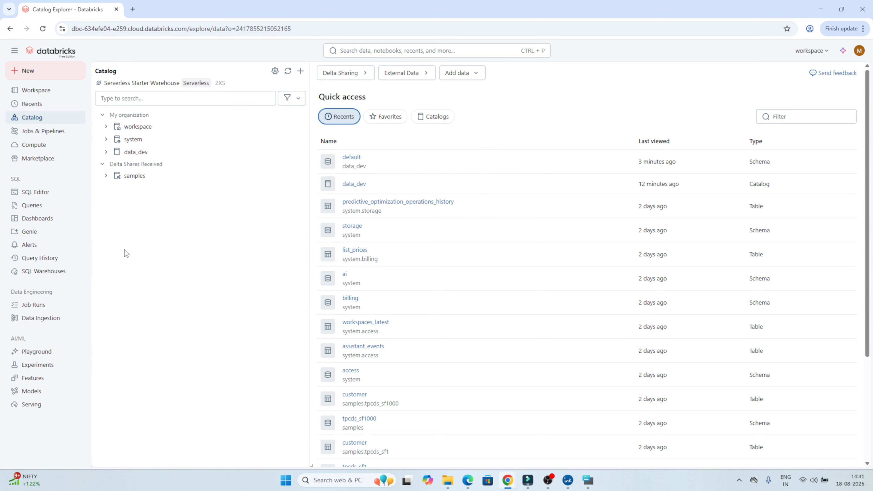
pyautogui.click(105, 152)
pyautogui.moveTo(134, 157)
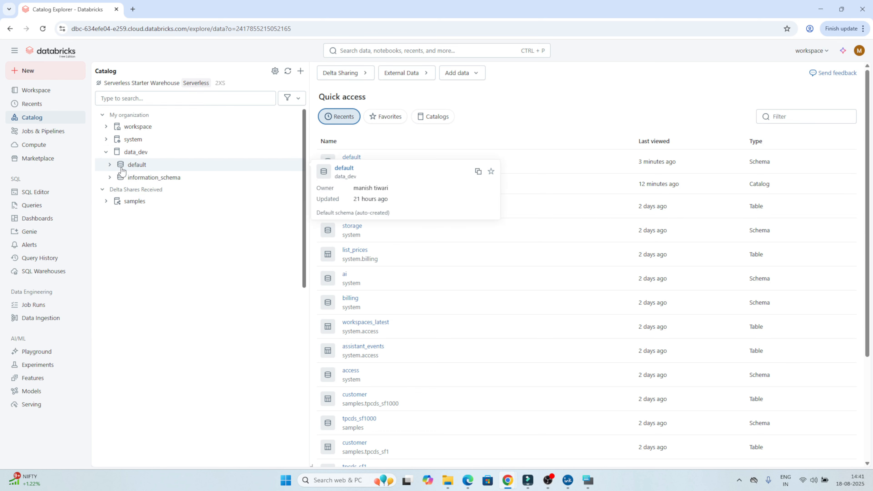
pyautogui.click(110, 165)
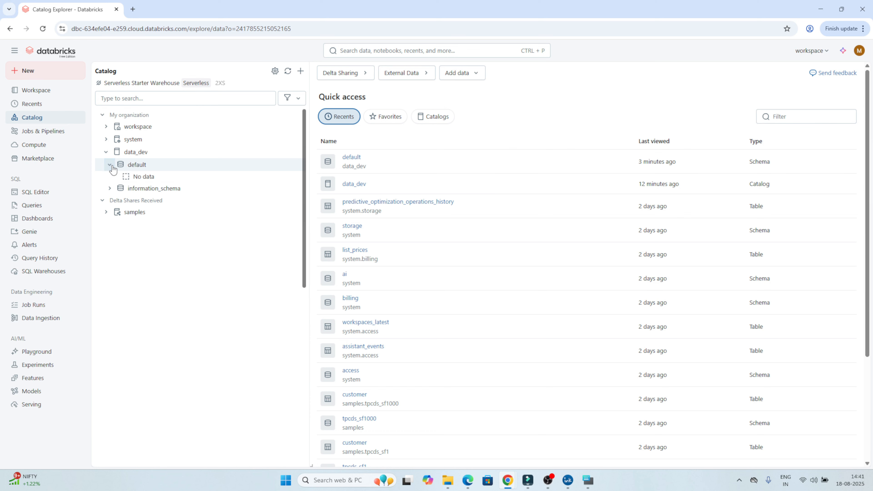
pyautogui.moveTo(139, 171)
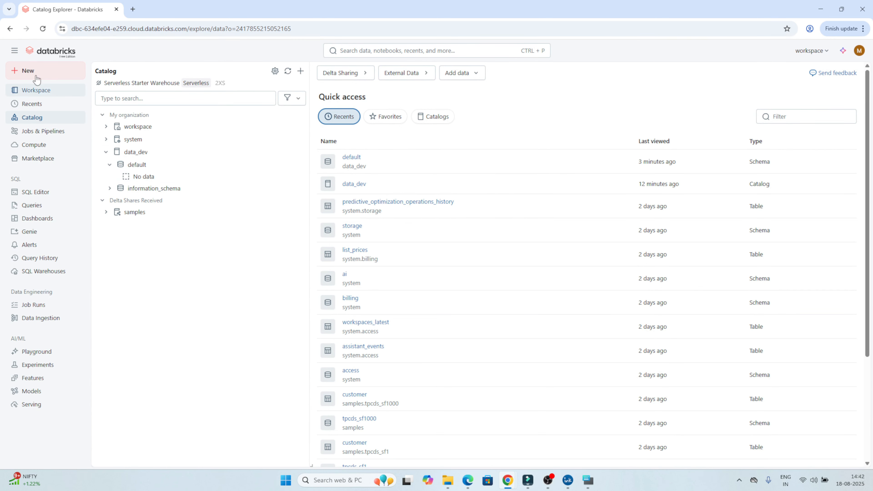
# Return to the practical notebook and extend the create volume statement with the suggested data_dev.default.test code.
pyautogui.click(11, 29)
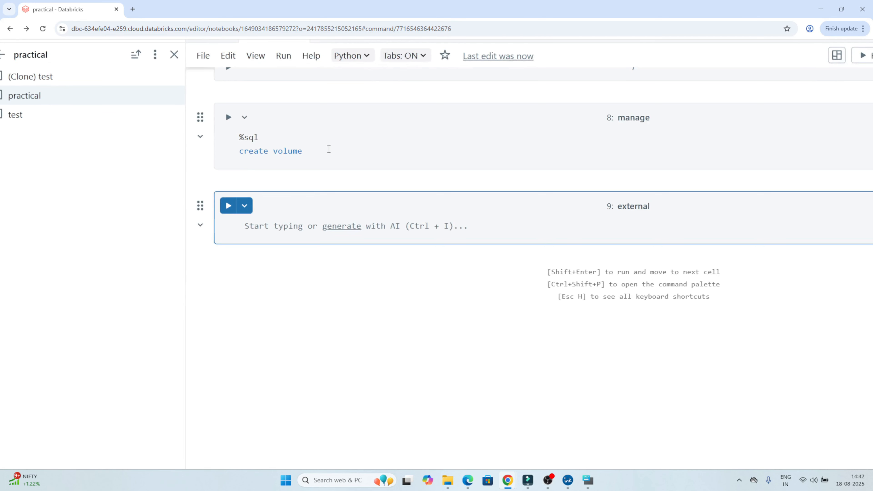
pyautogui.click(329, 149)
pyautogui.write('data')
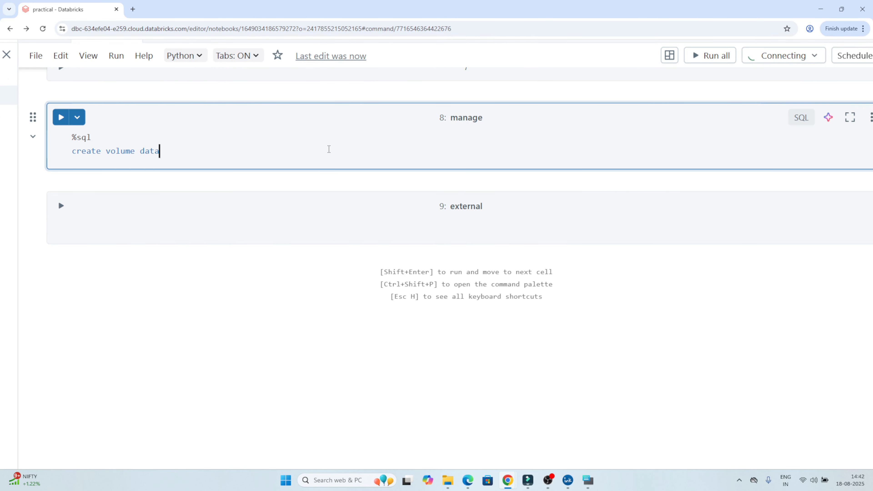
pyautogui.write('_dev')
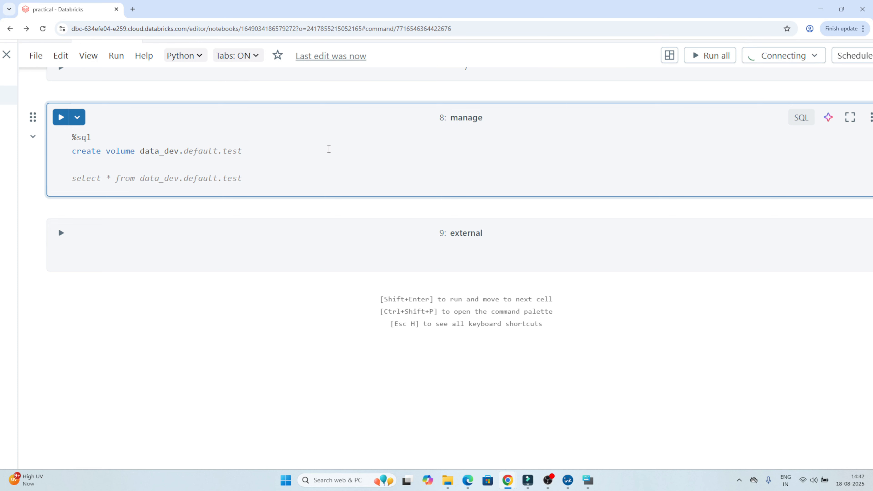
pyautogui.write('.')
pyautogui.press('Tab')
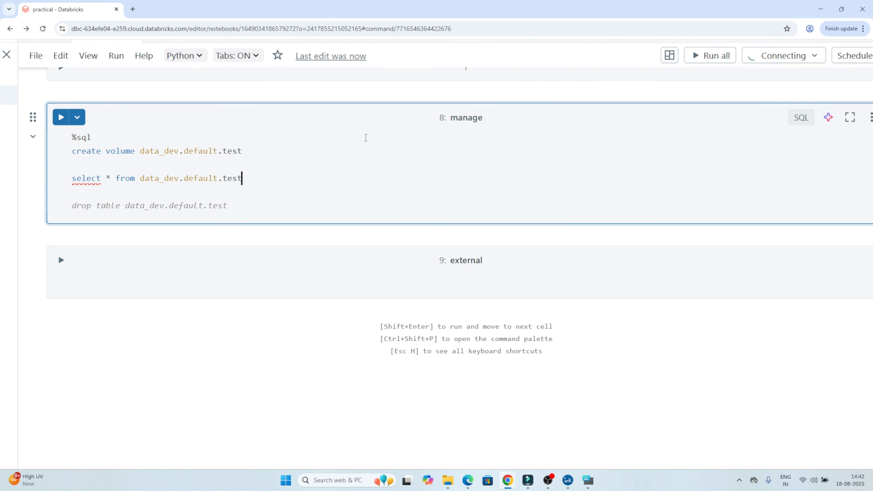
# Delete the extra select statement from the manage cell, leaving only the create volume statement.
pyautogui.moveTo(242, 178); pyautogui.dragTo(227, 178)
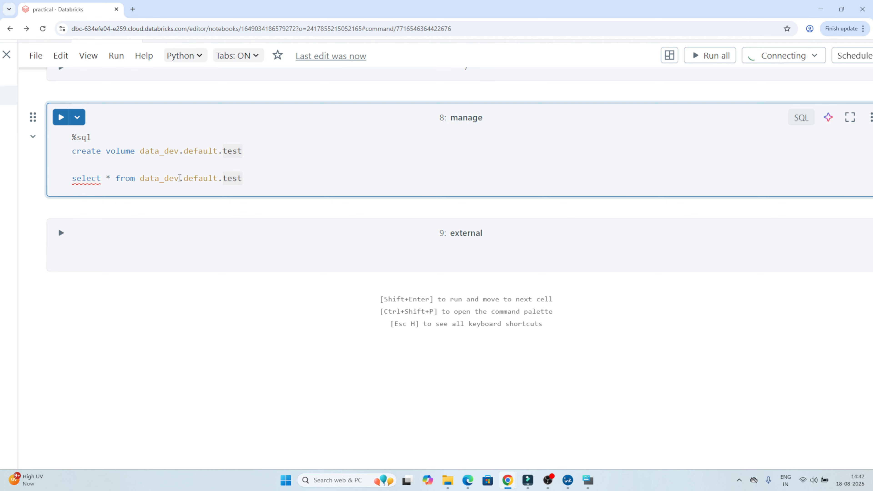
pyautogui.moveTo(242, 178); pyautogui.dragTo(46, 169)
pyautogui.press('BackSpace')
pyautogui.press('BackSpace')
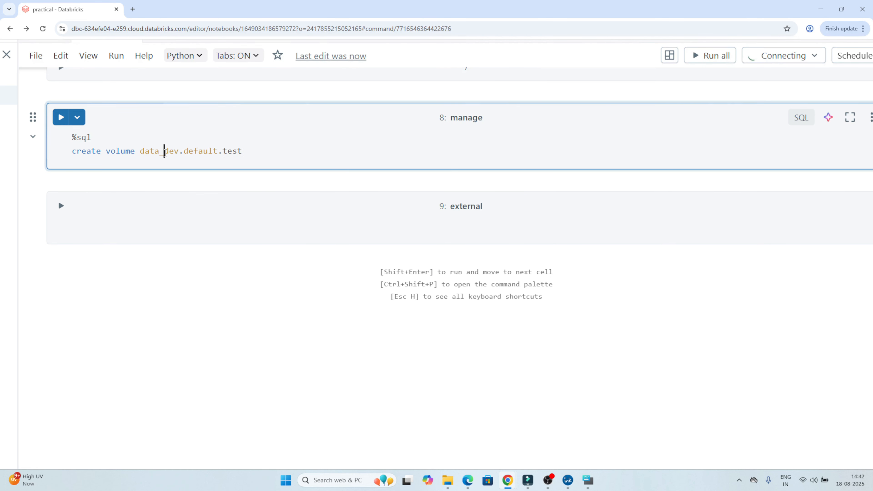
# Change the volume name to practical in the create volume statement and run the manage cell.
pyautogui.doubleClick(178, 152)
pyautogui.doubleClick(200, 152)
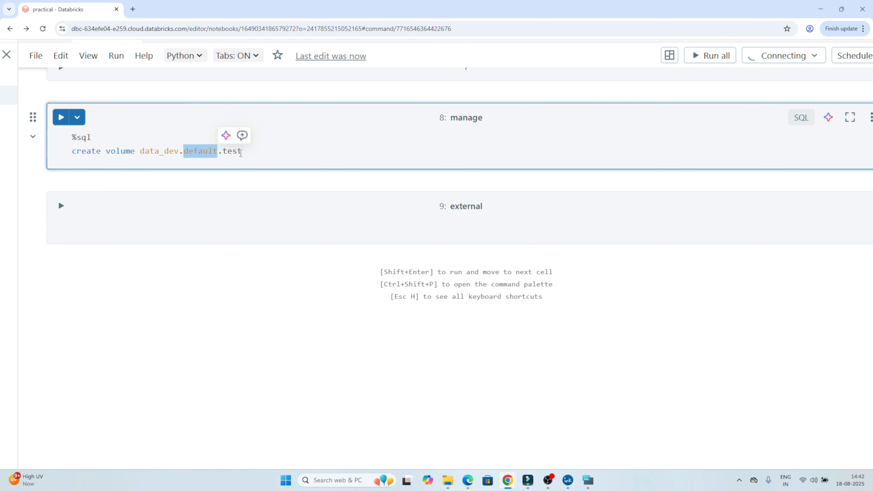
pyautogui.click(237, 151)
pyautogui.doubleClick(237, 151)
pyautogui.write('pr')
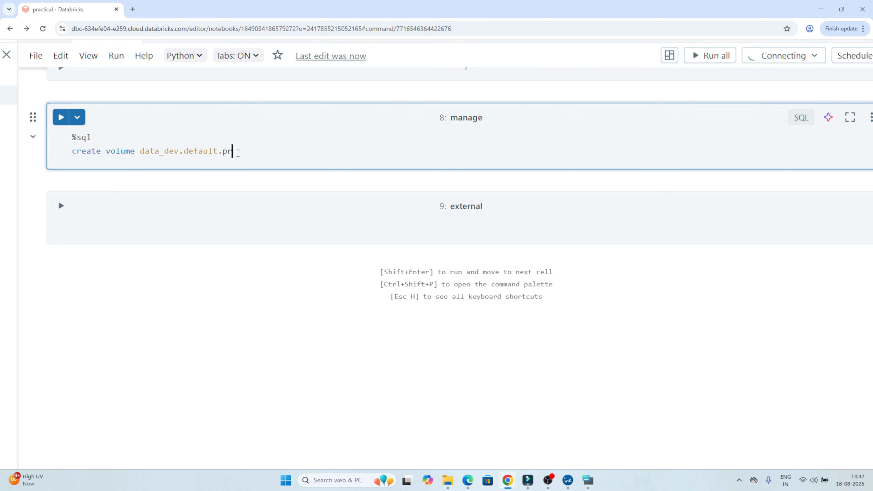
pyautogui.write('actical')
pyautogui.doubleClick(250, 153)
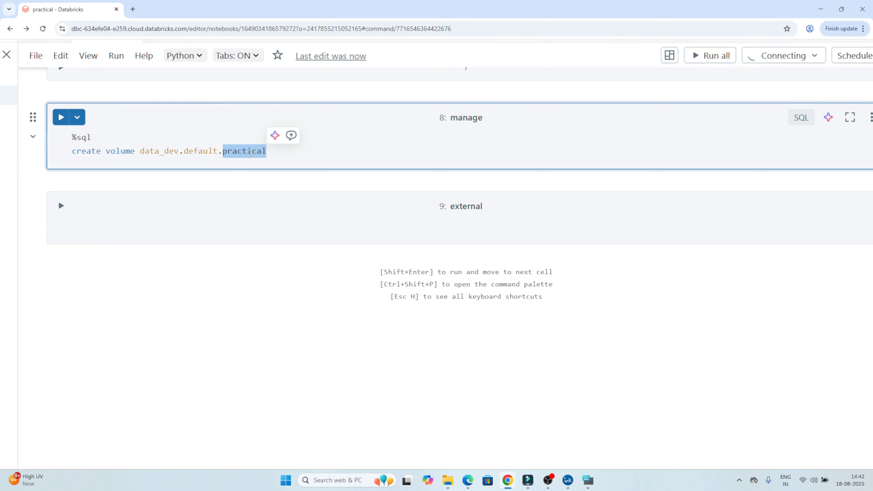
pyautogui.hotkey('shift', 'Return')
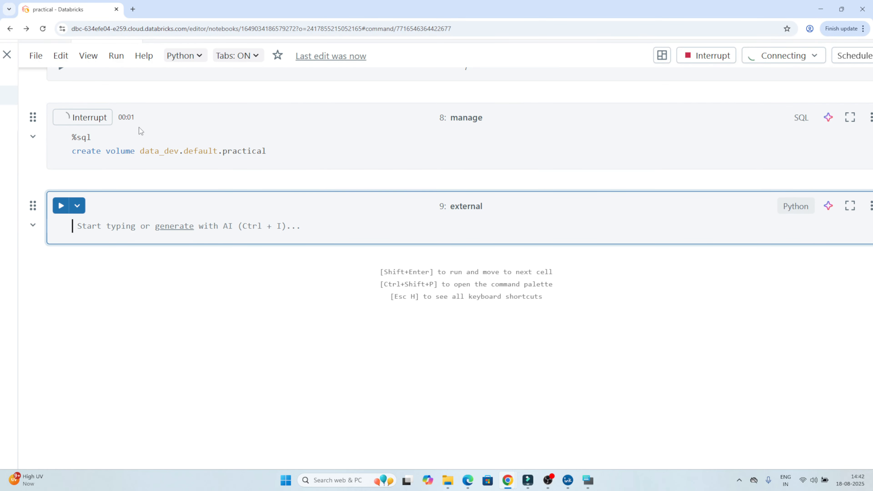
pyautogui.scroll(-5, 276, 154)
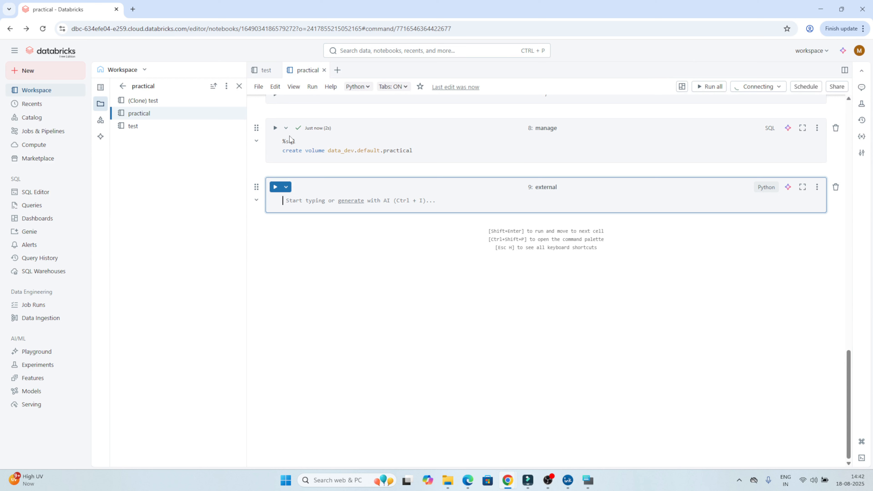
# Open the practical volume in the default schema of the data_dev catalog.
pyautogui.click(32, 120)
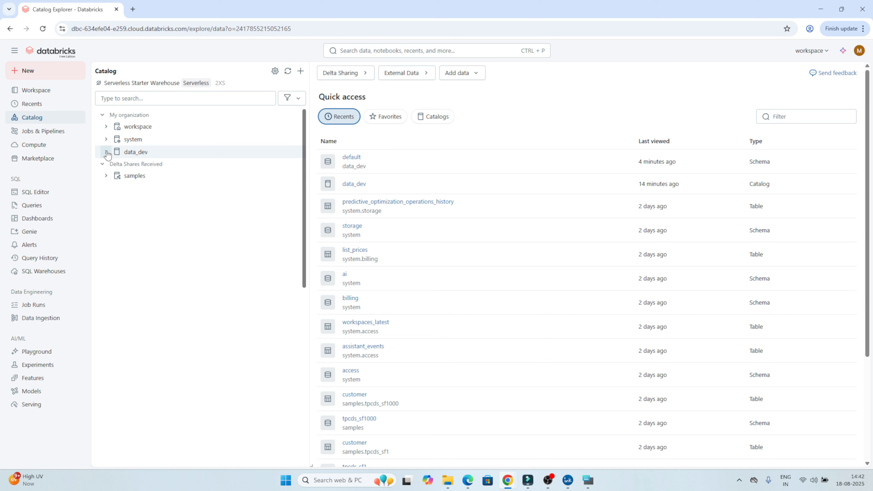
pyautogui.click(106, 152)
pyautogui.click(110, 165)
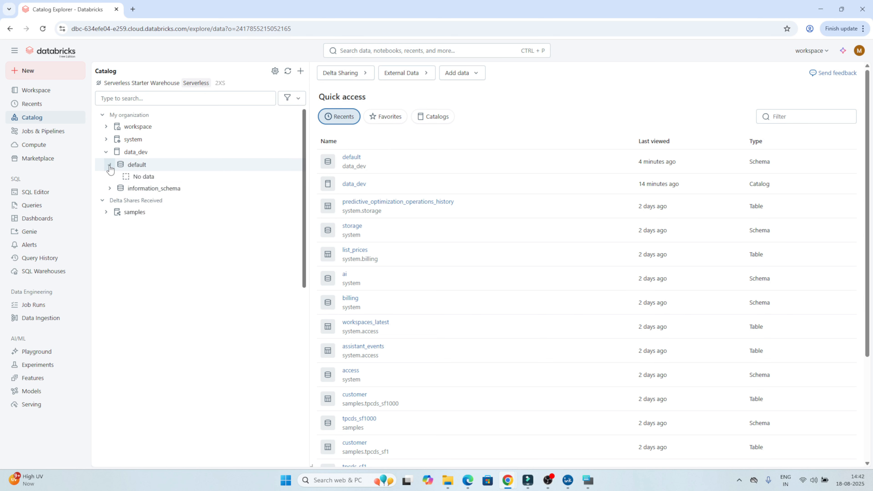
pyautogui.moveTo(124, 182)
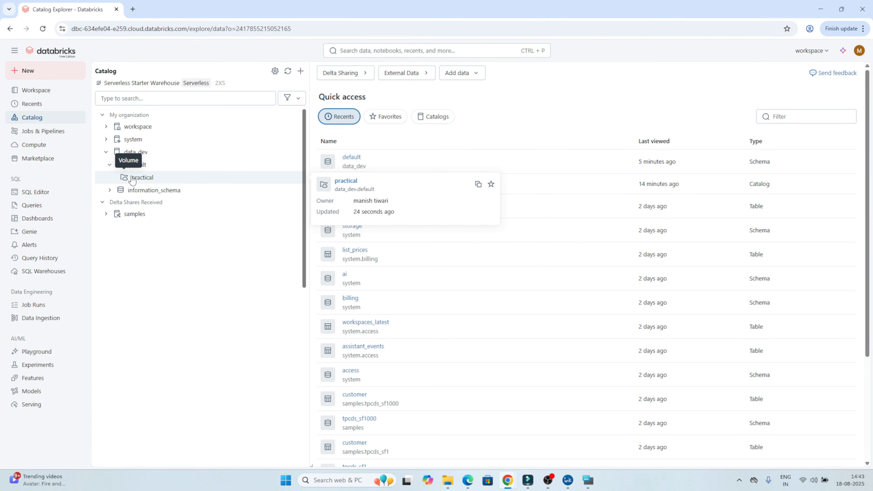
pyautogui.hotkey('ctrl', '+')
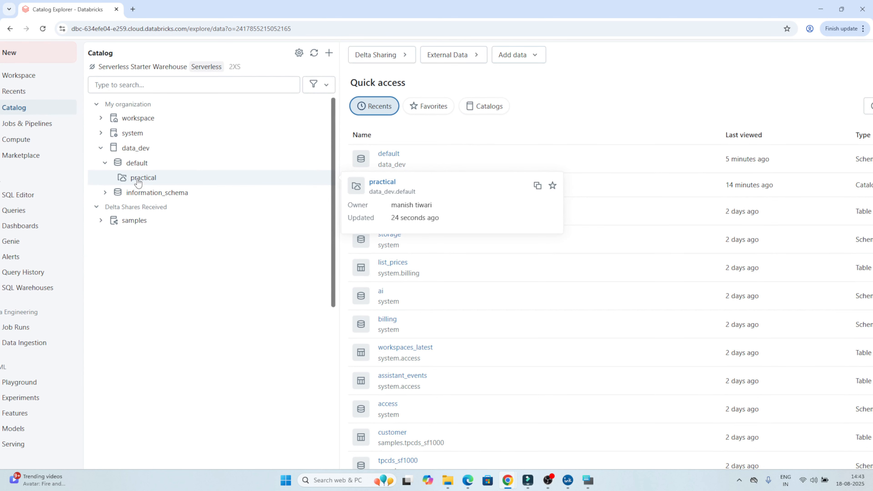
pyautogui.click(139, 183)
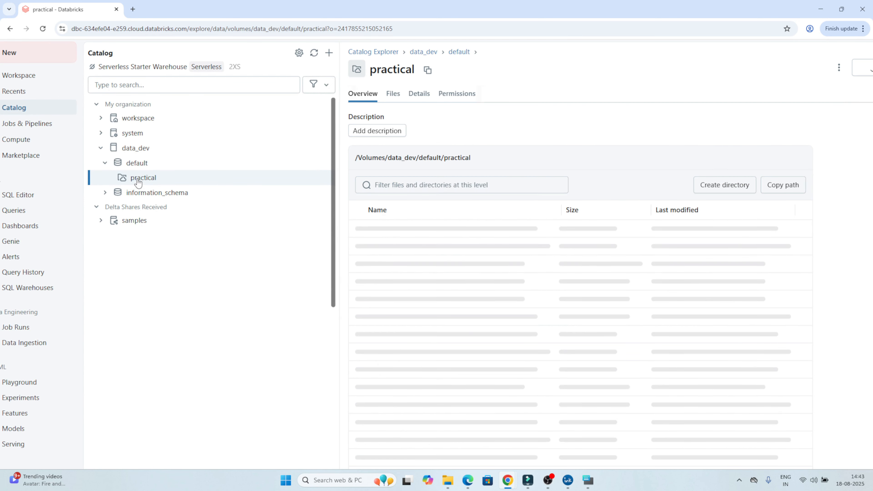
pyautogui.hotkey('ctrl', '-')
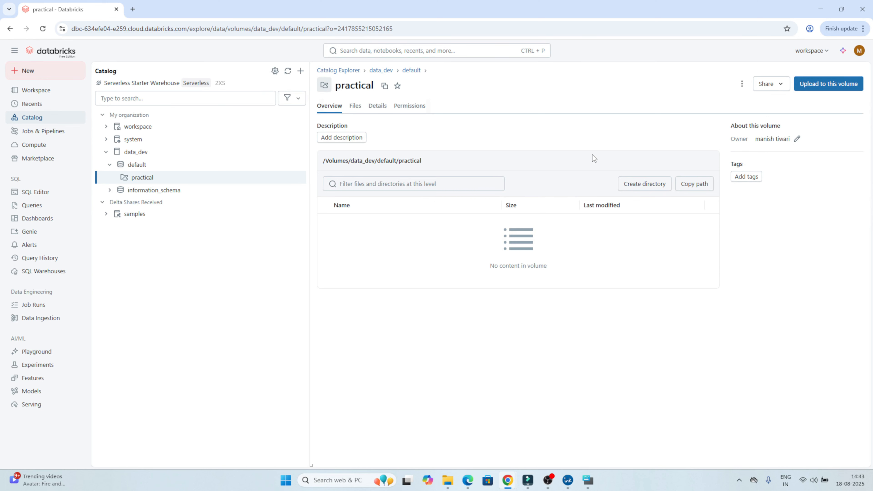
# Create a directory named machine_learning in the practical volume.
pyautogui.click(651, 187)
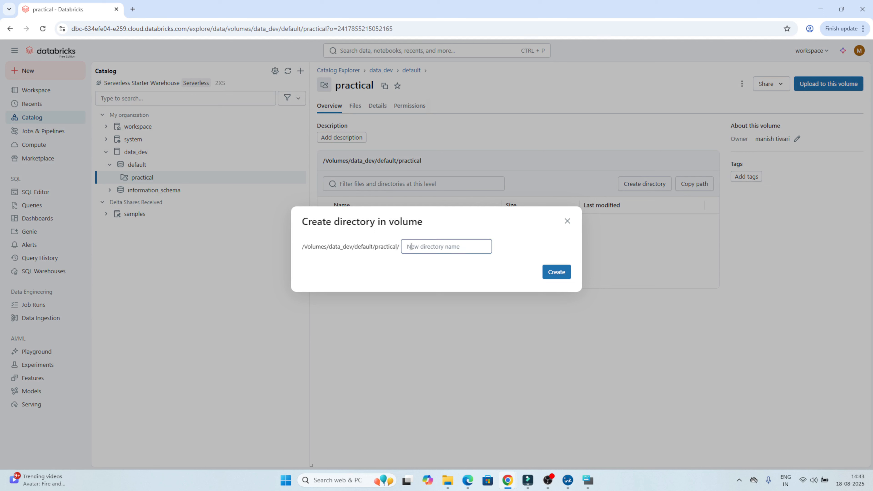
pyautogui.click(411, 247)
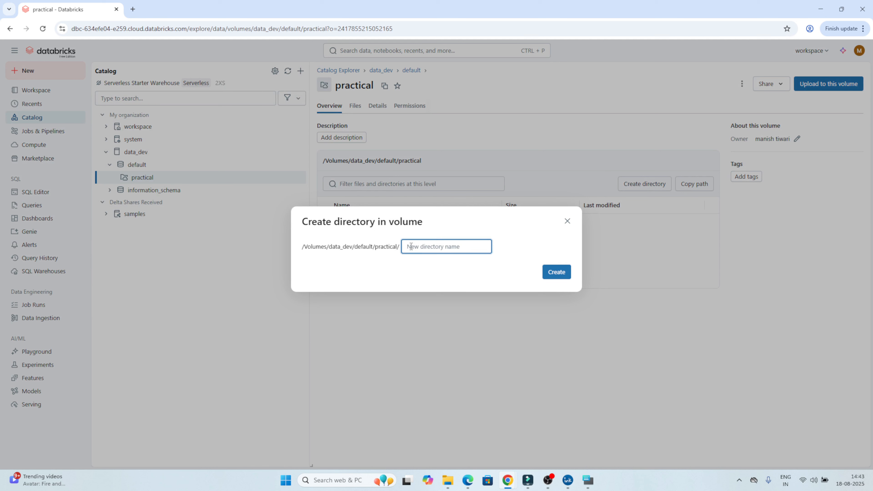
pyautogui.write('machine_learning')
pyautogui.click(557, 271)
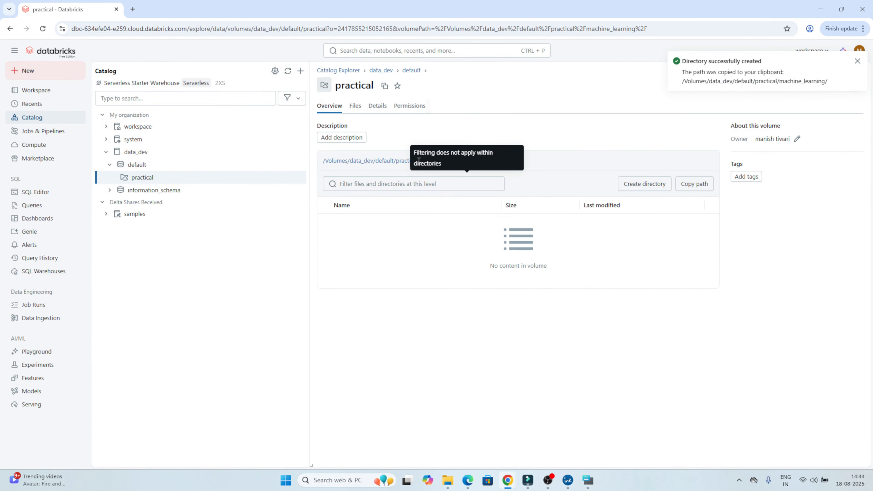
# Return to the root of the practical volume and create a second directory there named raw.
pyautogui.click(406, 160)
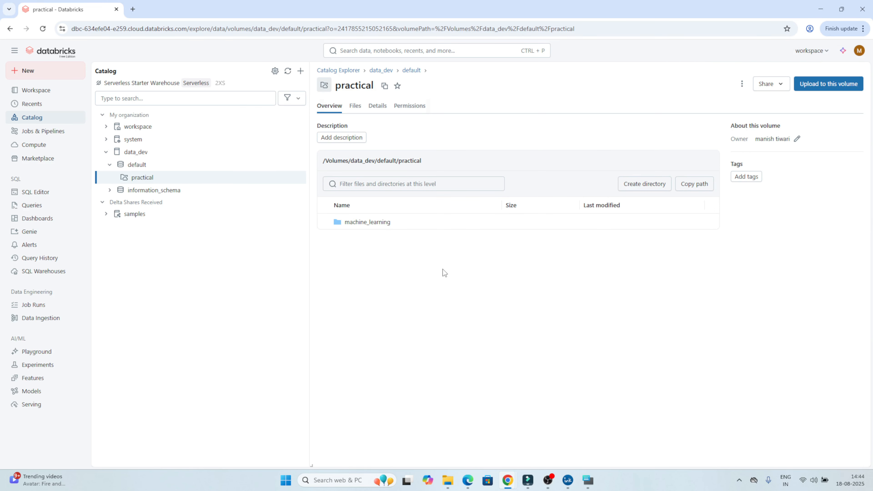
pyautogui.click(632, 190)
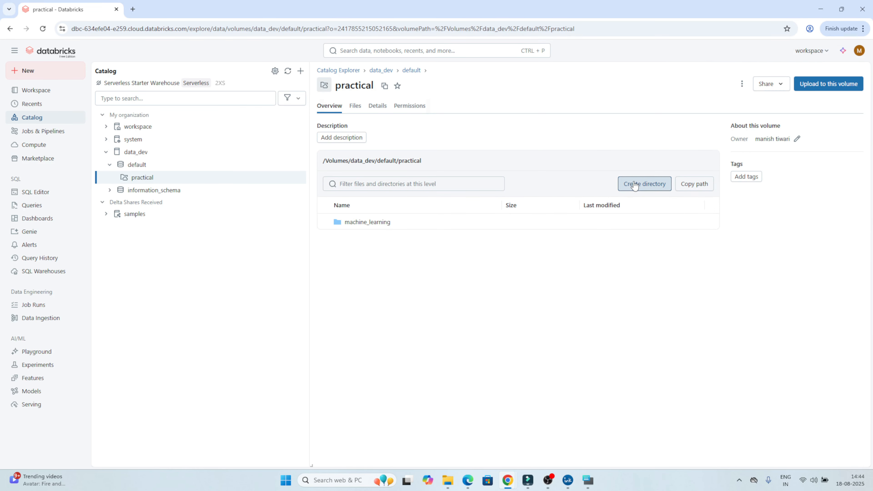
pyautogui.click(428, 248)
pyautogui.write('raw')
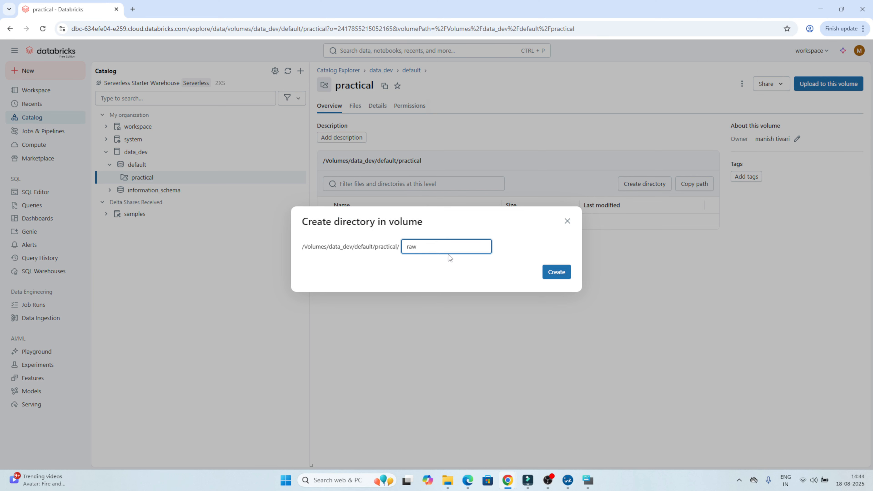
pyautogui.click(555, 274)
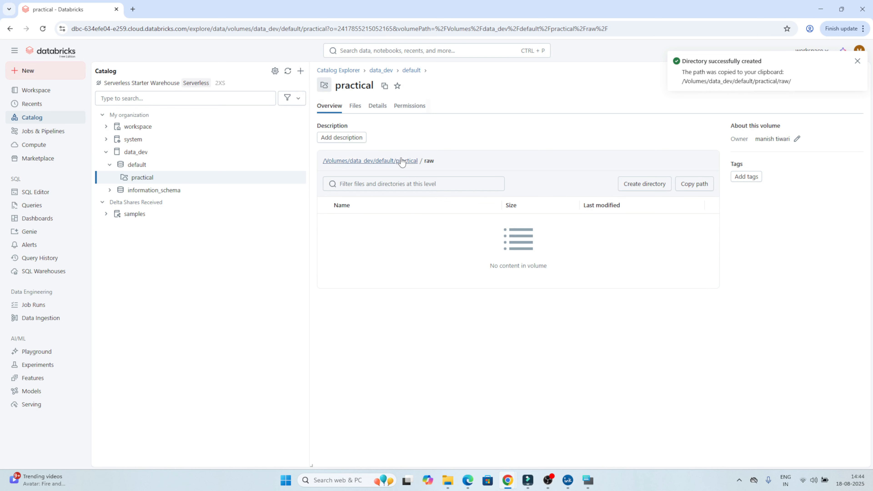
# Upload WhatsApp Image 2025-07-30 at 3.41.36 PM.jpeg from the Downloads folder to the volume's machine_learning directory.
pyautogui.click(400, 161)
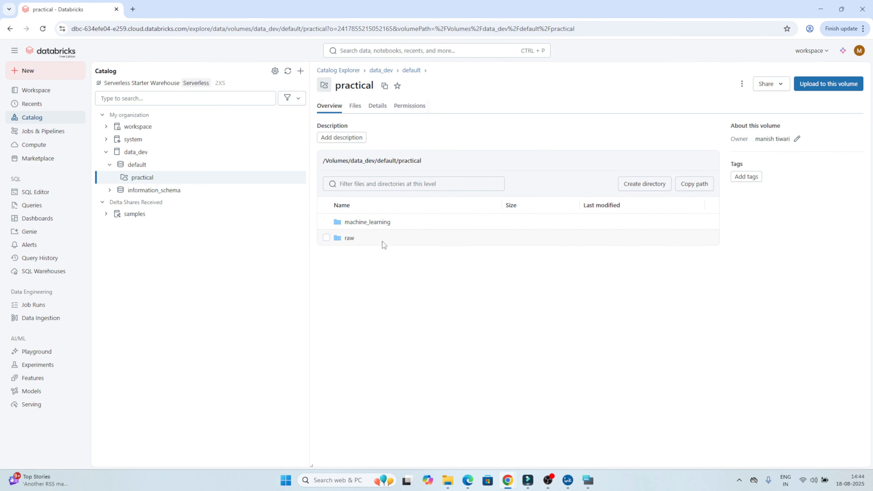
pyautogui.click(372, 222)
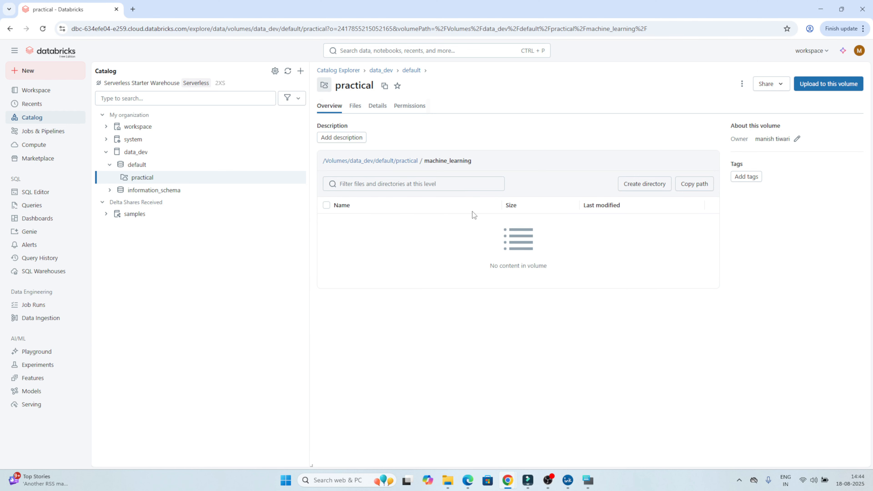
pyautogui.click(826, 86)
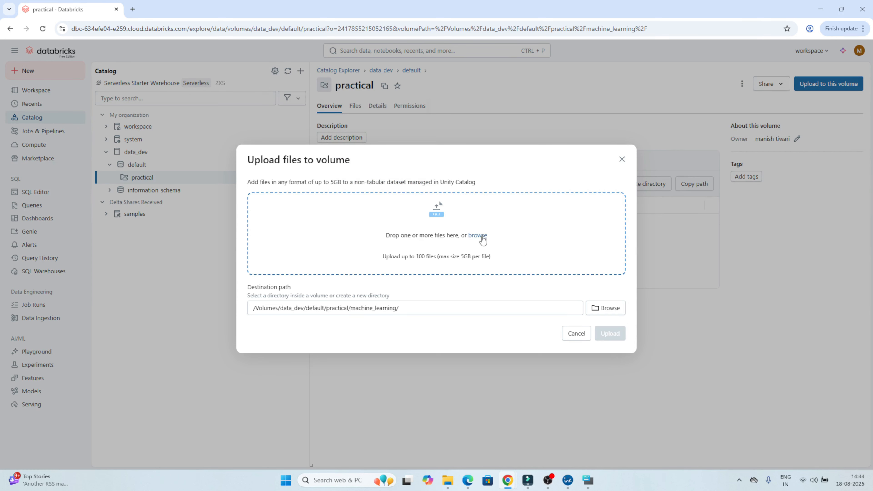
pyautogui.click(477, 236)
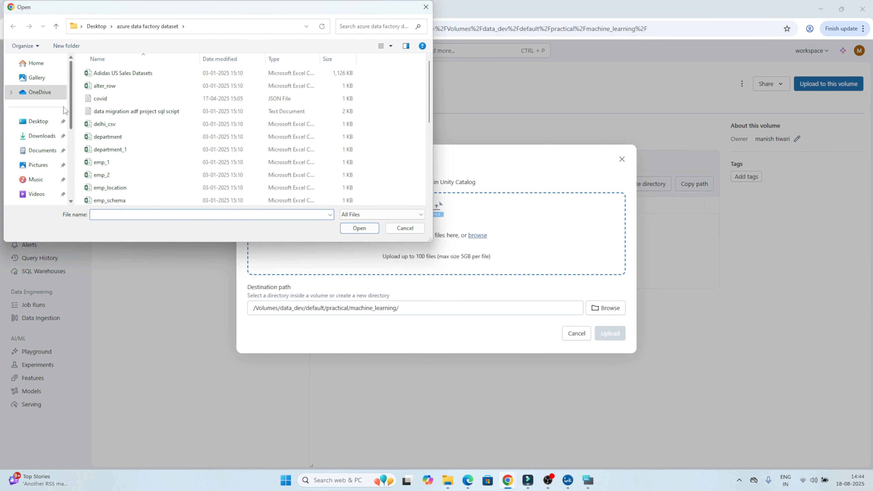
pyautogui.click(40, 135)
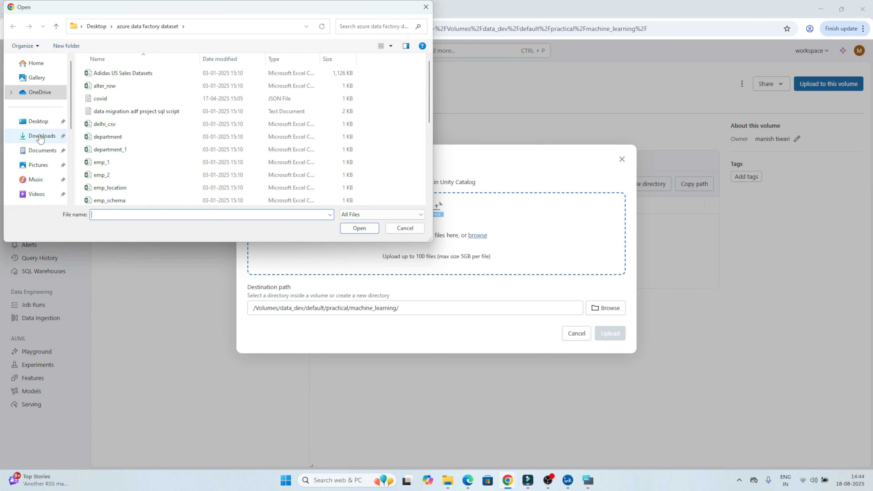
pyautogui.click(114, 95)
pyautogui.doubleClick(114, 95)
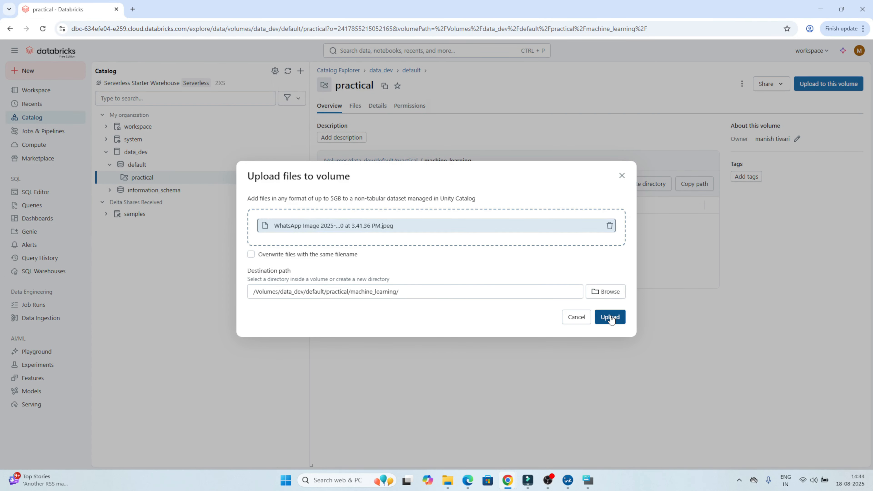
pyautogui.click(611, 315)
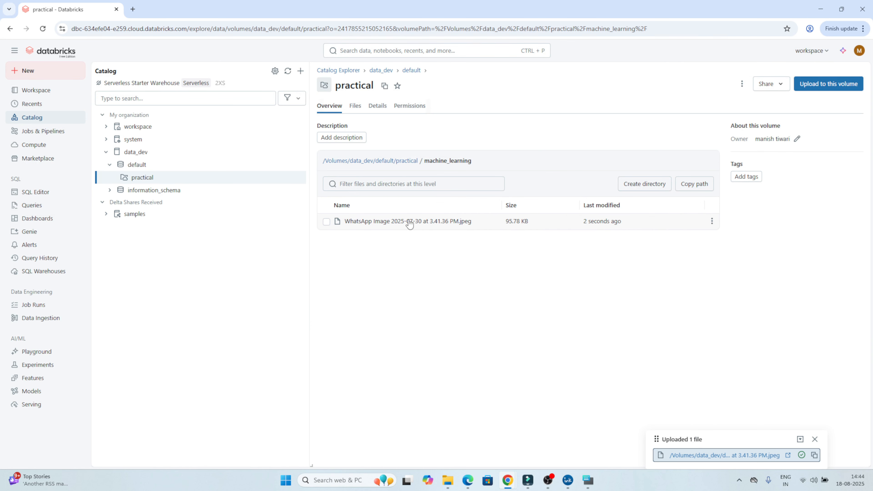
# Upload covid.json from the desktop's azure data factory dataset folder to the practical volume's raw directory.
pyautogui.click(404, 160)
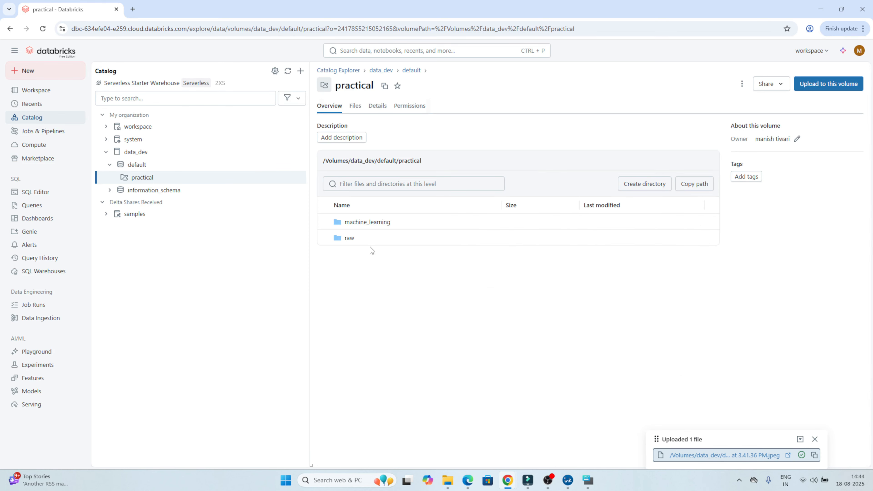
pyautogui.click(350, 238)
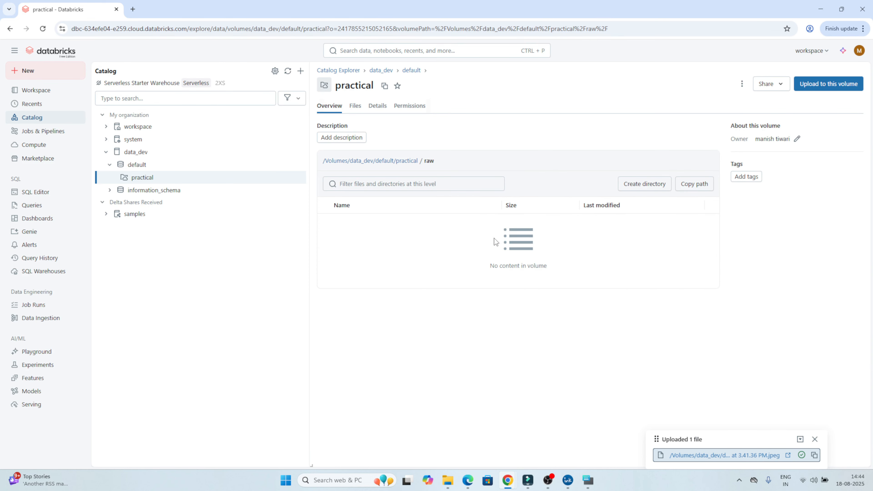
pyautogui.click(809, 84)
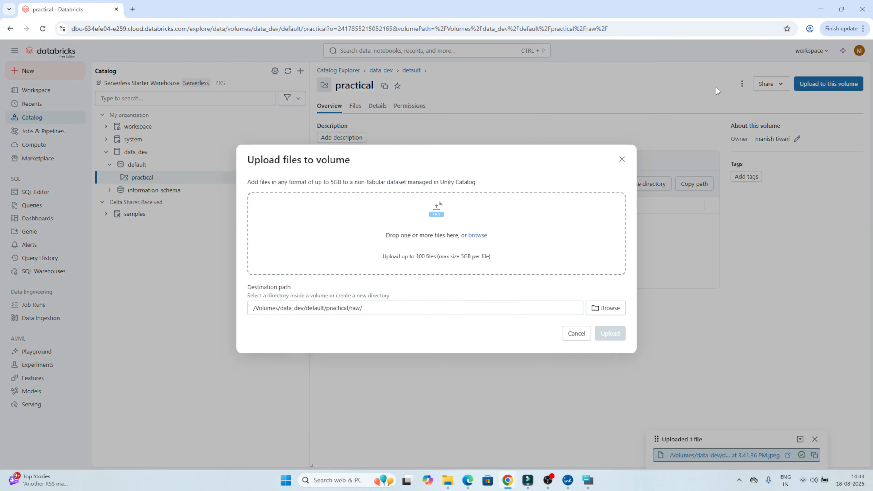
pyautogui.click(479, 236)
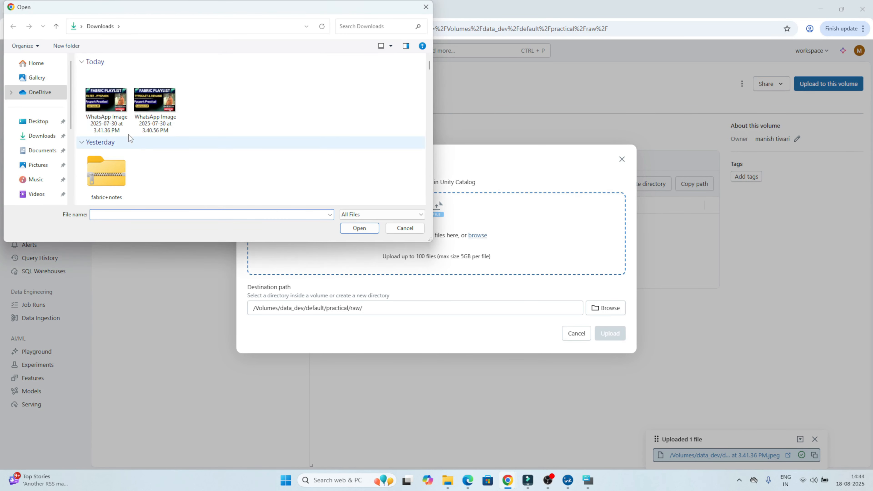
pyautogui.click(38, 122)
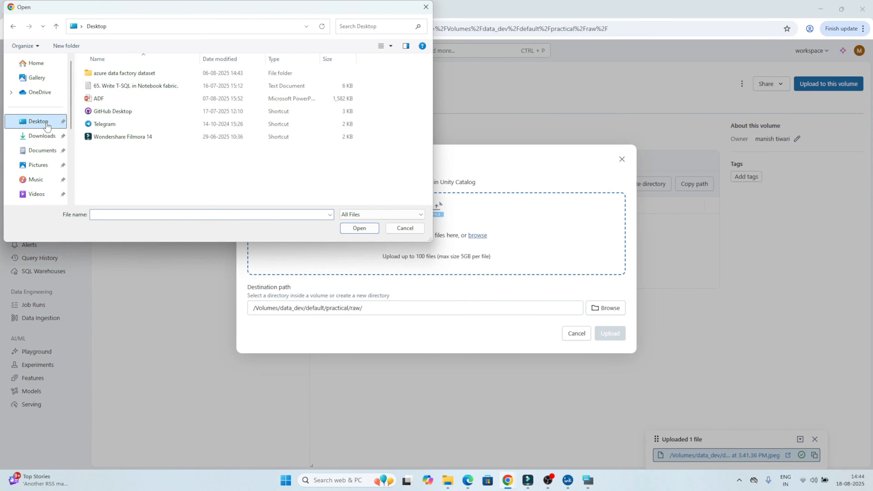
pyautogui.doubleClick(110, 74)
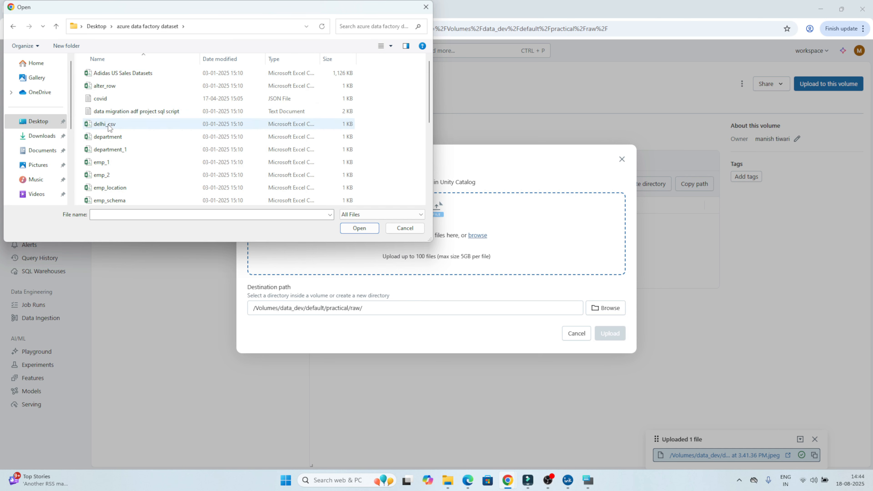
pyautogui.doubleClick(104, 99)
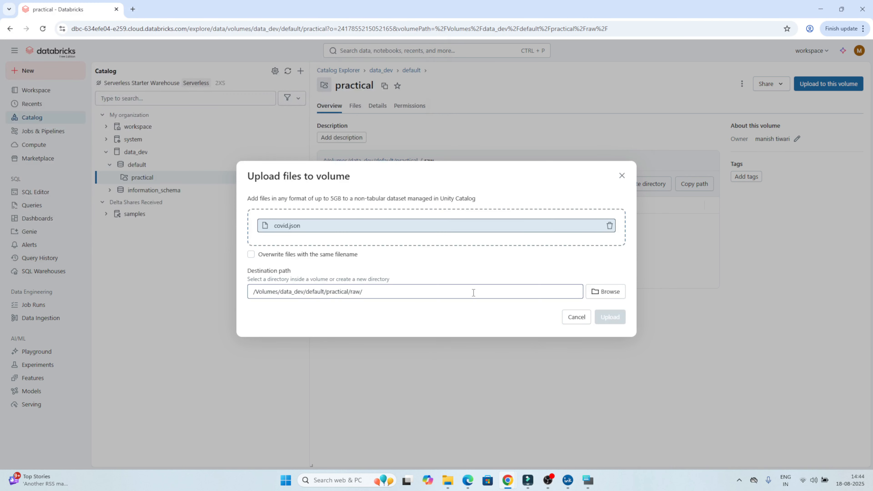
pyautogui.click(610, 317)
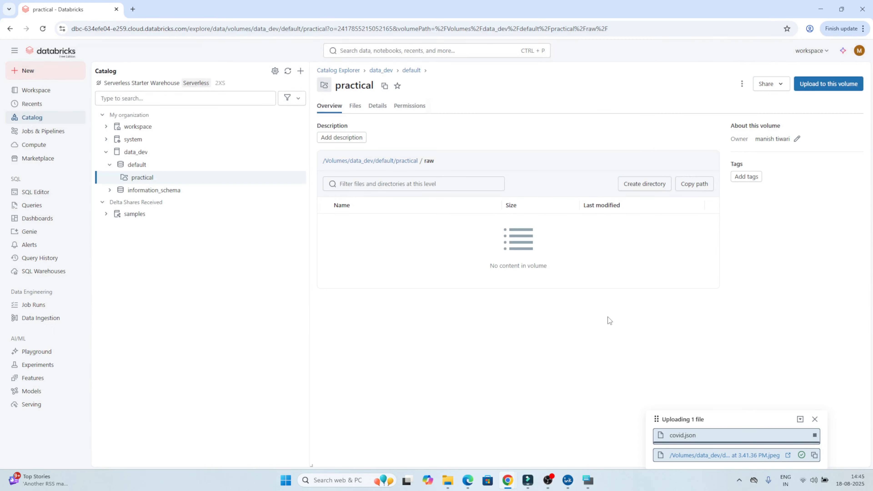
# Upload emp_1.csv from the azure data factory dataset folder to the raw directory as well.
pyautogui.click(818, 86)
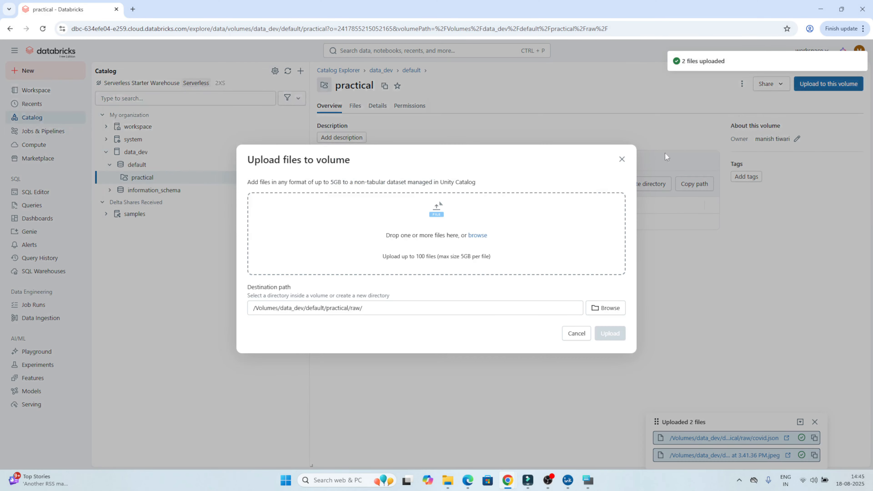
pyautogui.click(477, 235)
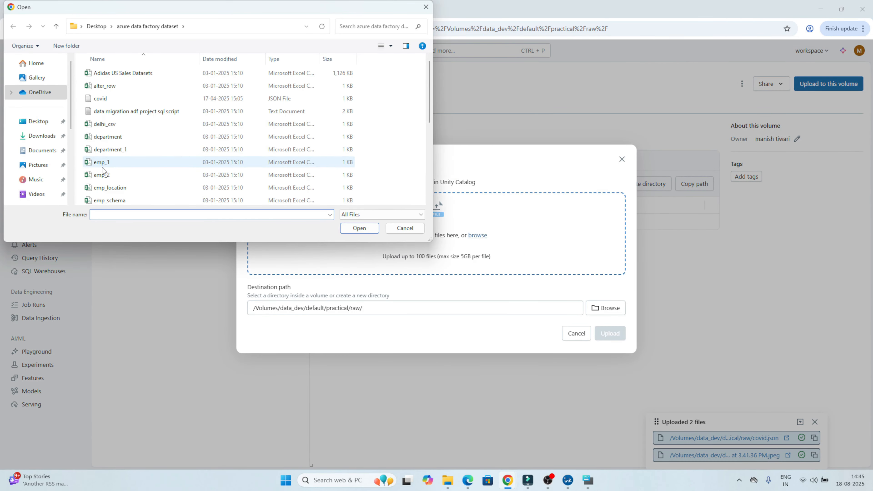
pyautogui.doubleClick(103, 168)
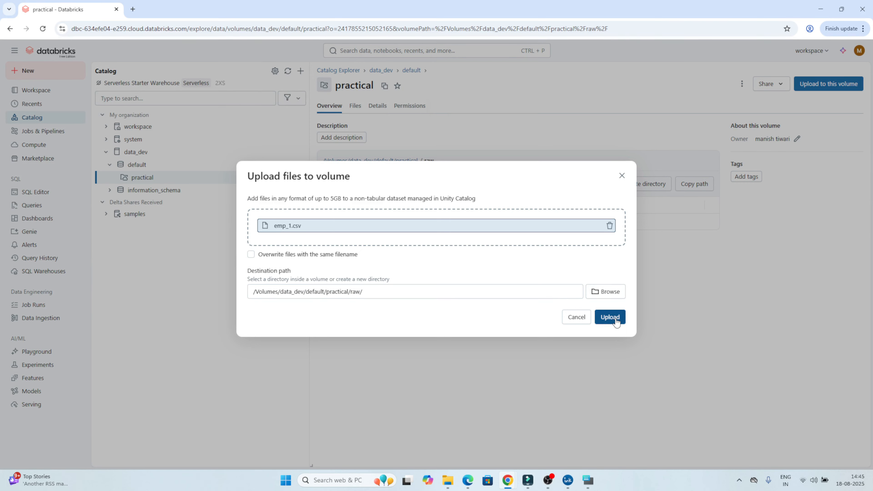
pyautogui.click(611, 317)
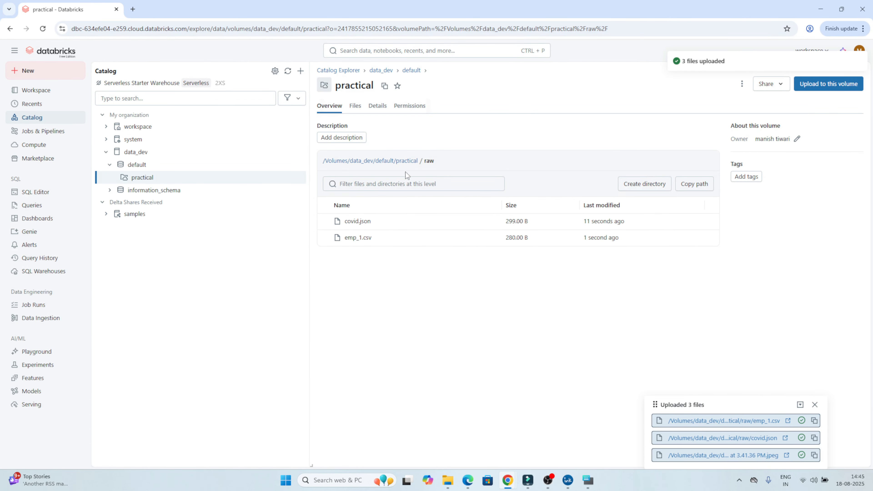
# Review the directories at the root of the practical volume and reopen raw to examine its files.
pyautogui.click(406, 162)
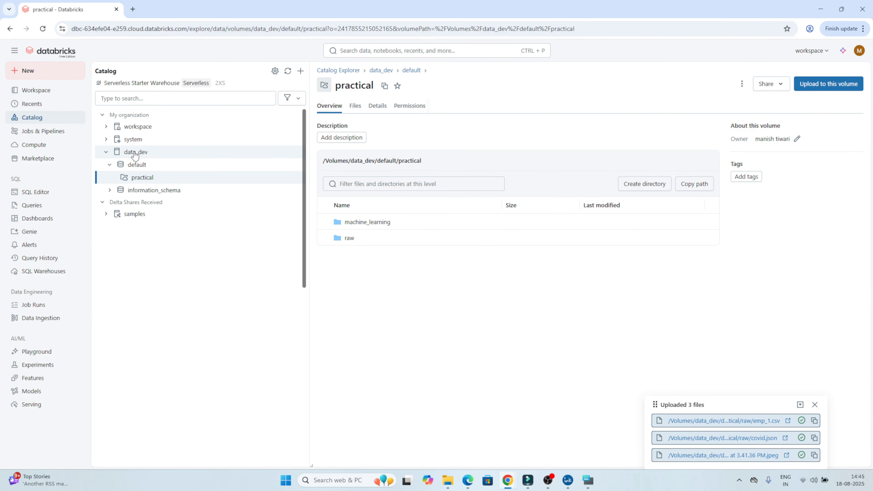
pyautogui.moveTo(135, 155)
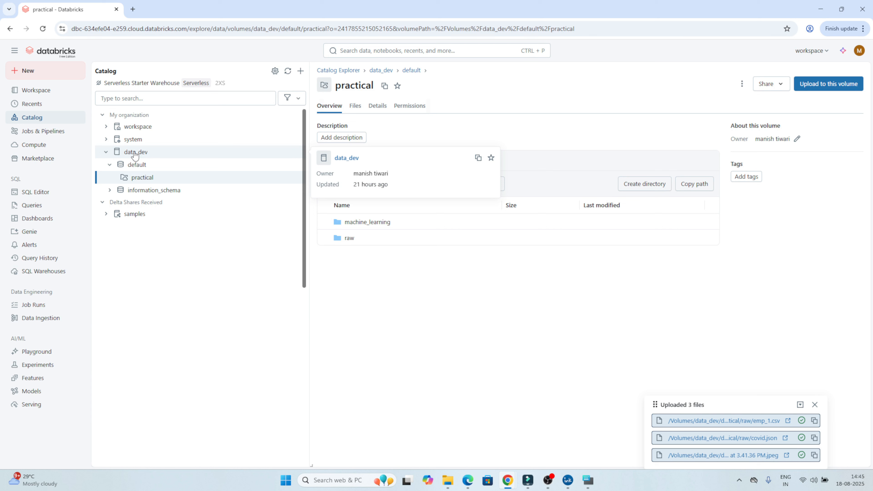
pyautogui.click(349, 238)
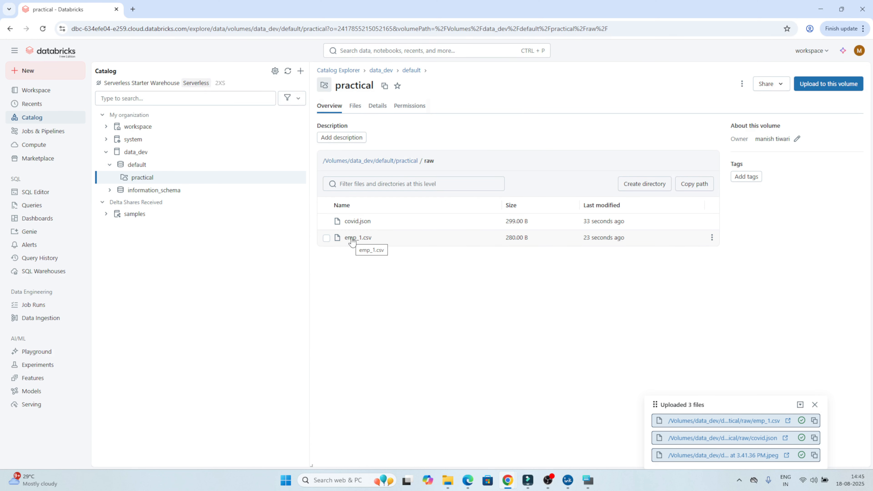
# Check the files in the practical volume's machine_learning directory and return to the volume root.
pyautogui.click(407, 162)
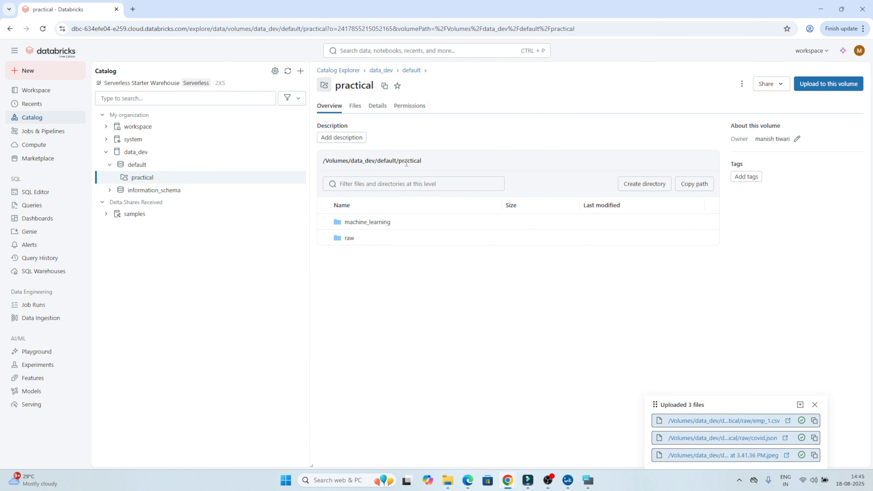
pyautogui.click(365, 223)
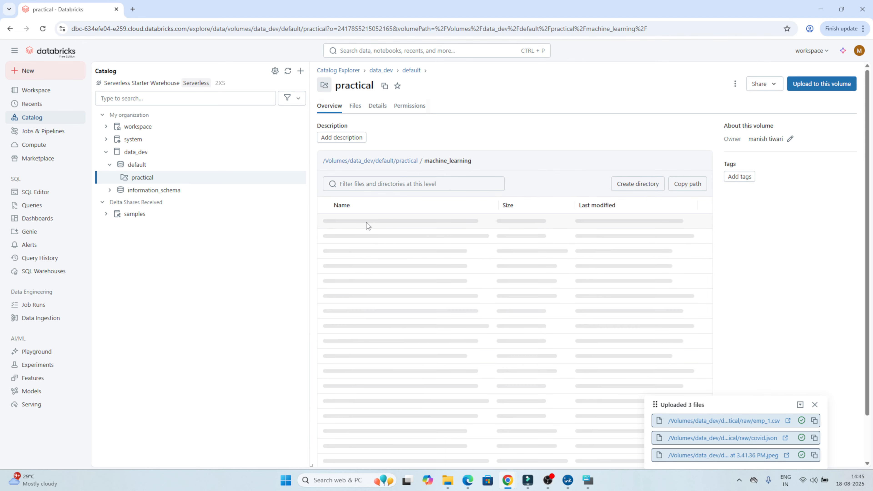
pyautogui.click(416, 161)
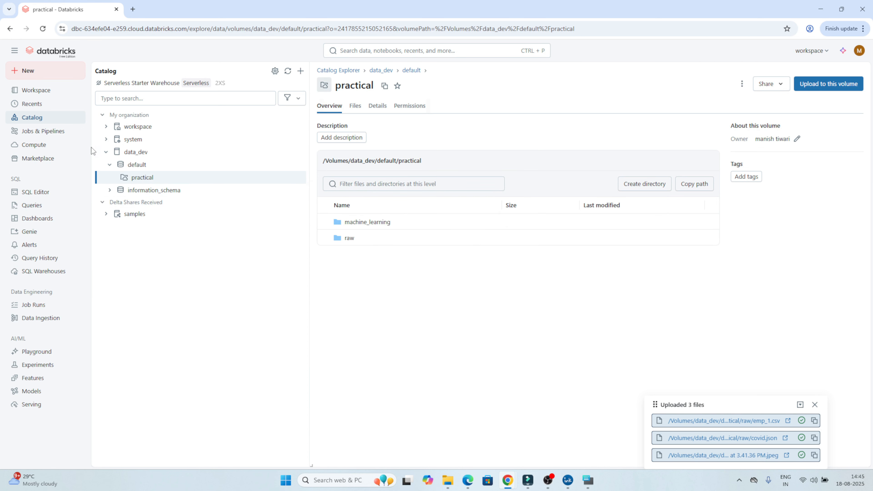
# Open the practical notebook from the recent items and select the create volume statement in the manage cell.
pyautogui.click(36, 109)
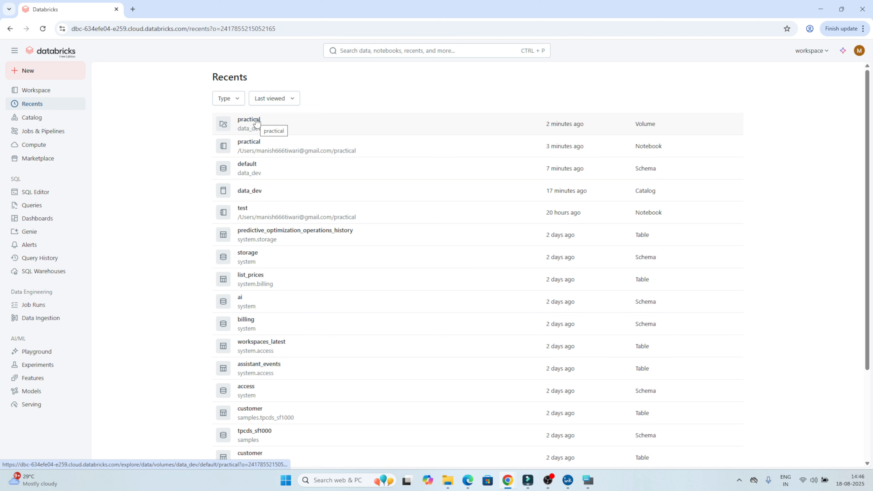
pyautogui.click(254, 146)
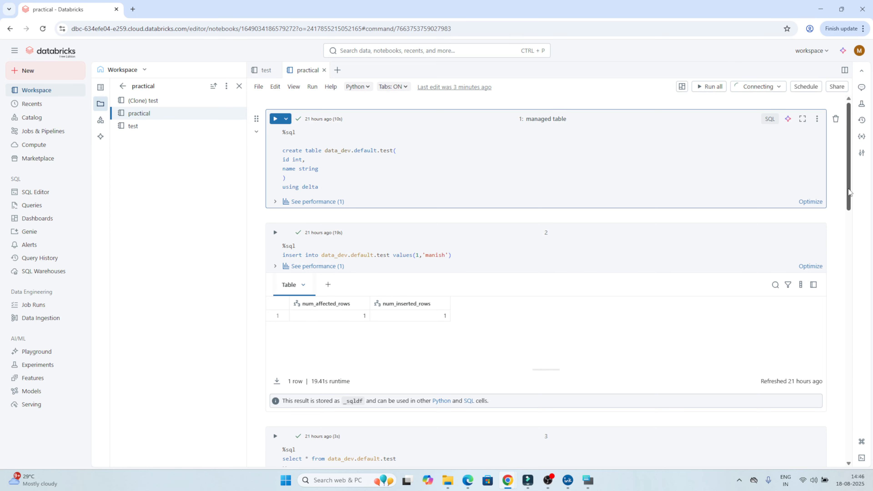
pyautogui.moveTo(848, 207); pyautogui.dragTo(850, 412)
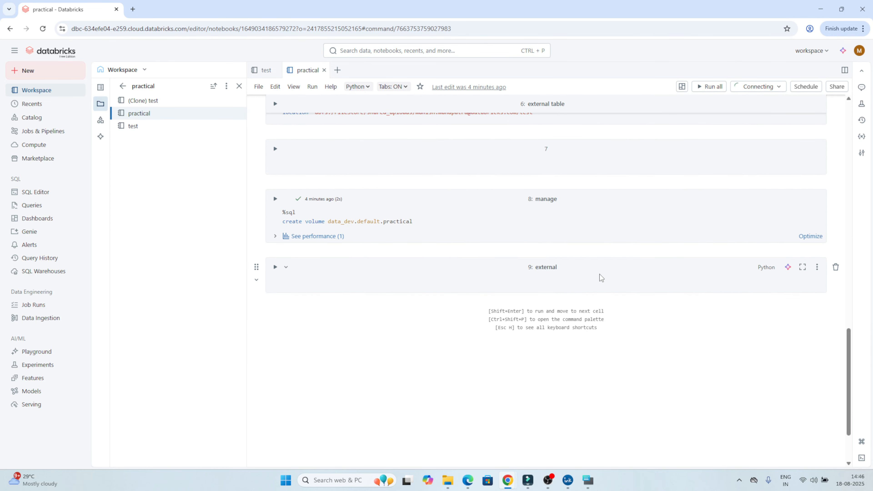
pyautogui.scroll(3, 600, 275)
pyautogui.scroll(2, 599, 274)
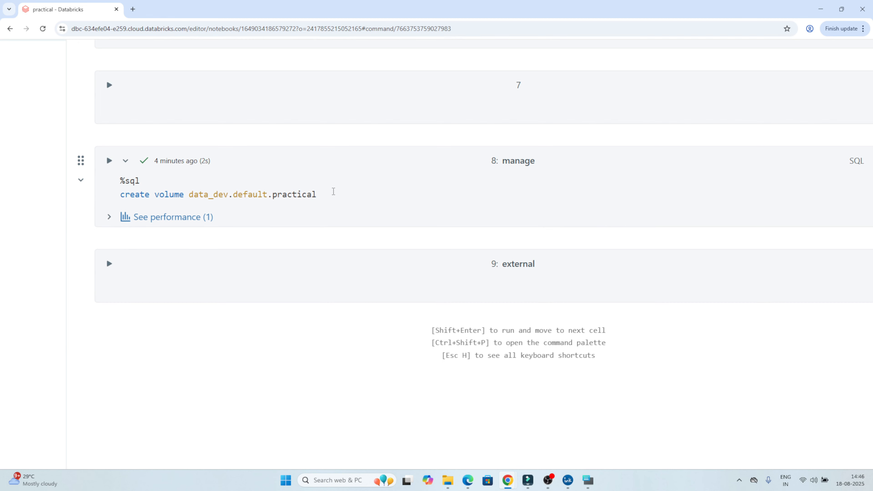
pyautogui.moveTo(334, 191); pyautogui.dragTo(58, 198)
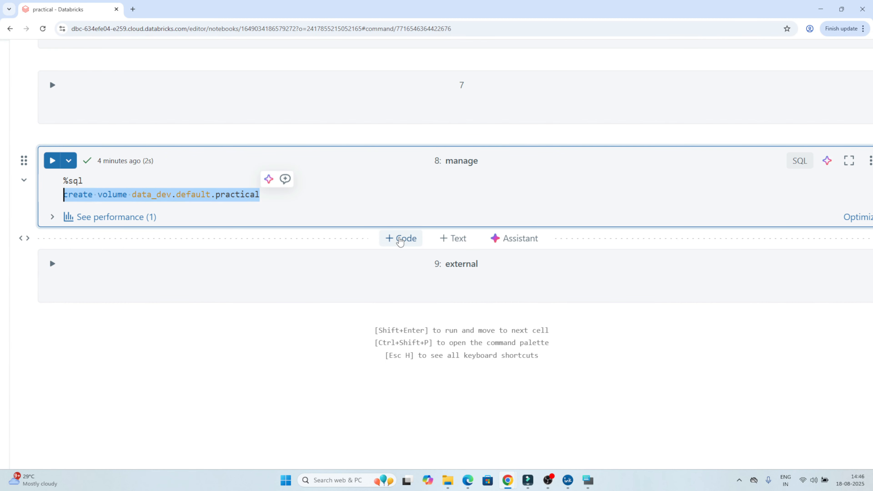
# Add a code cell below the manage cell containing the SQL statement drop volume data_dev.default.practical.
pyautogui.click(400, 241)
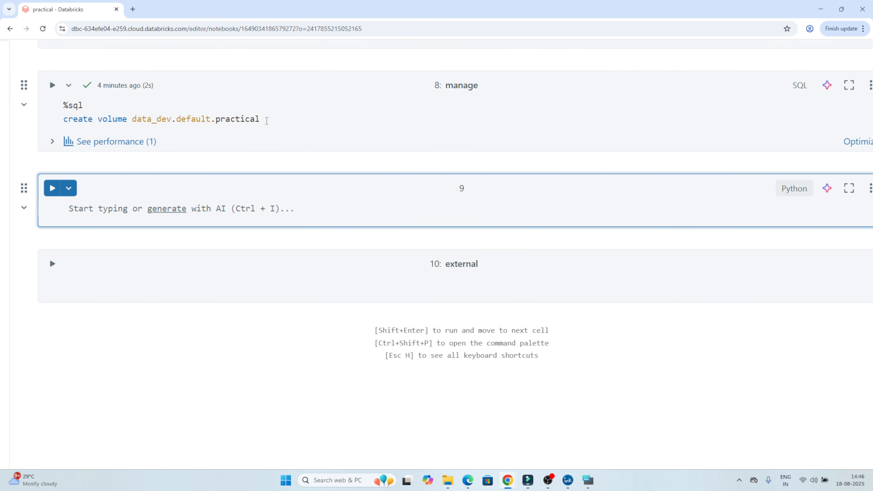
pyautogui.moveTo(267, 121); pyautogui.dragTo(133, 119)
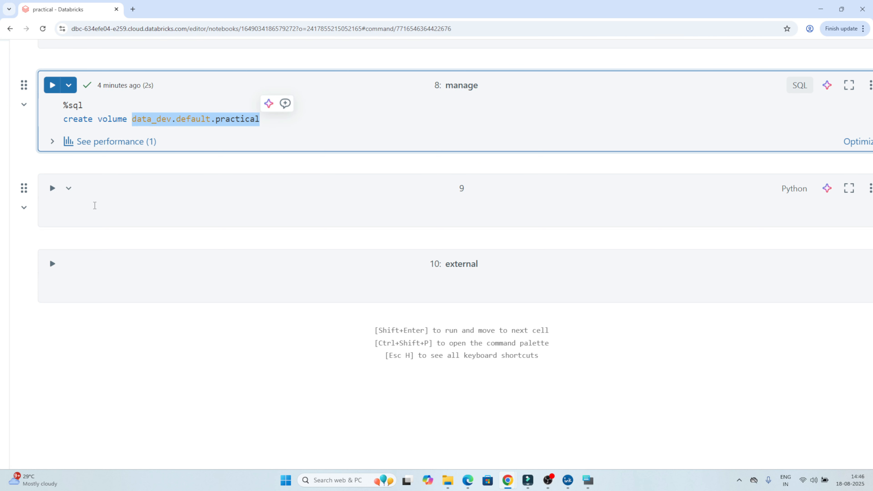
pyautogui.click(94, 205)
pyautogui.write('dr')
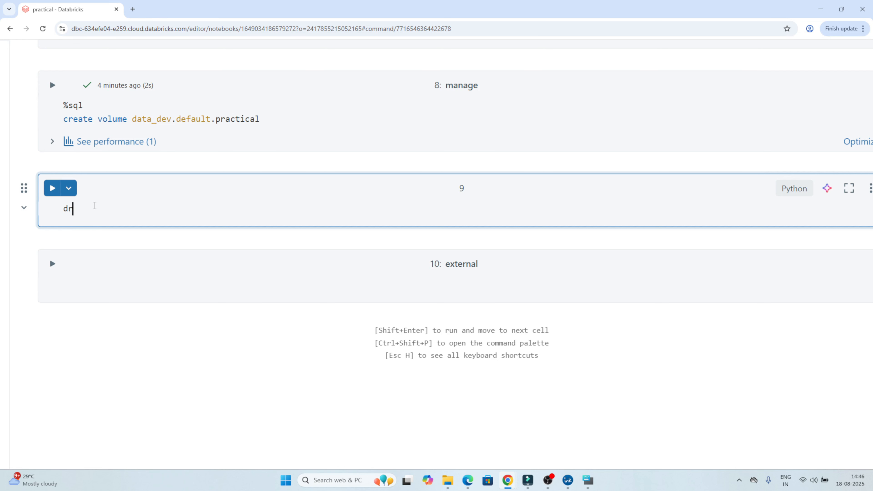
pyautogui.write('op volume')
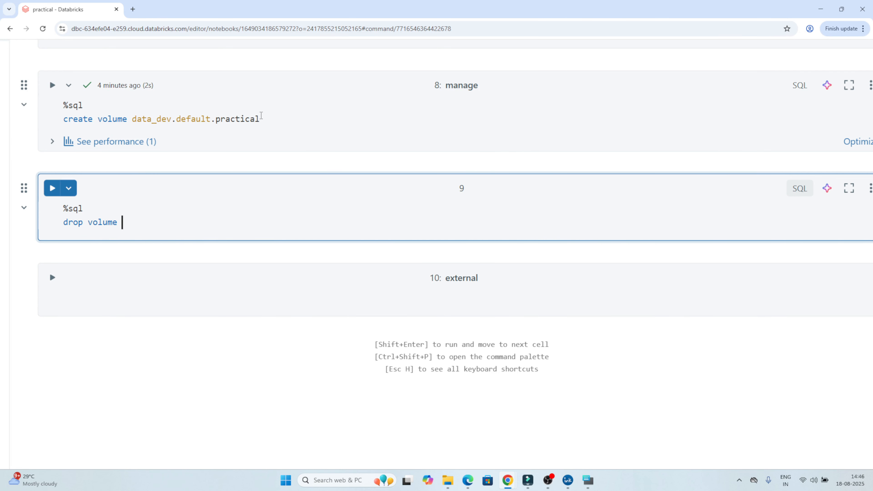
pyautogui.moveTo(269, 118); pyautogui.dragTo(131, 120)
pyautogui.hotkey('ctrl', 'c')
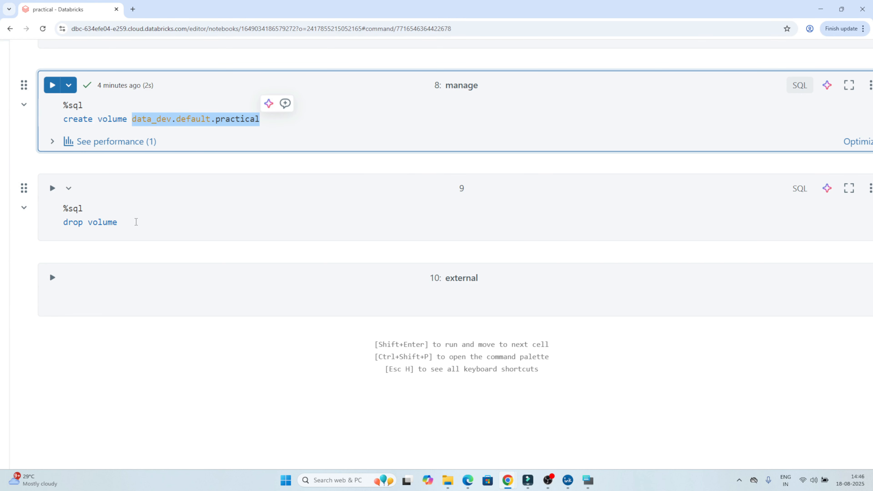
pyautogui.click(136, 222)
pyautogui.hotkey('ctrl', 'v')
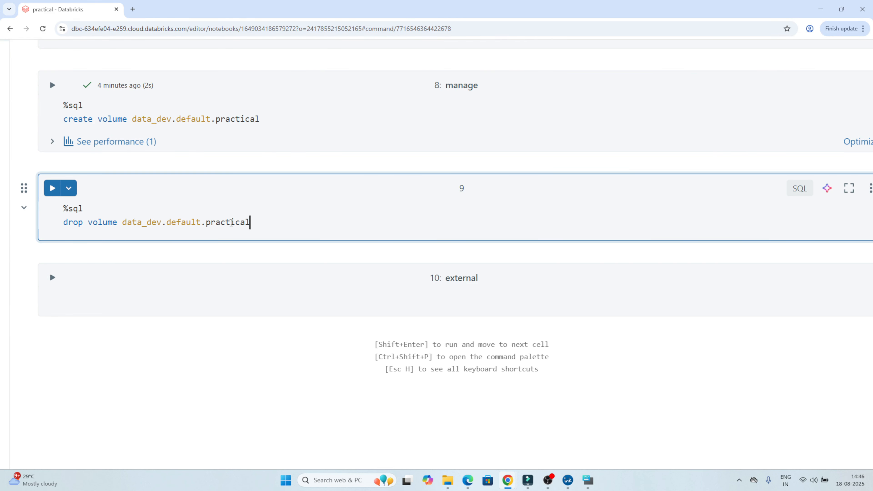
pyautogui.moveTo(261, 221); pyautogui.dragTo(65, 216)
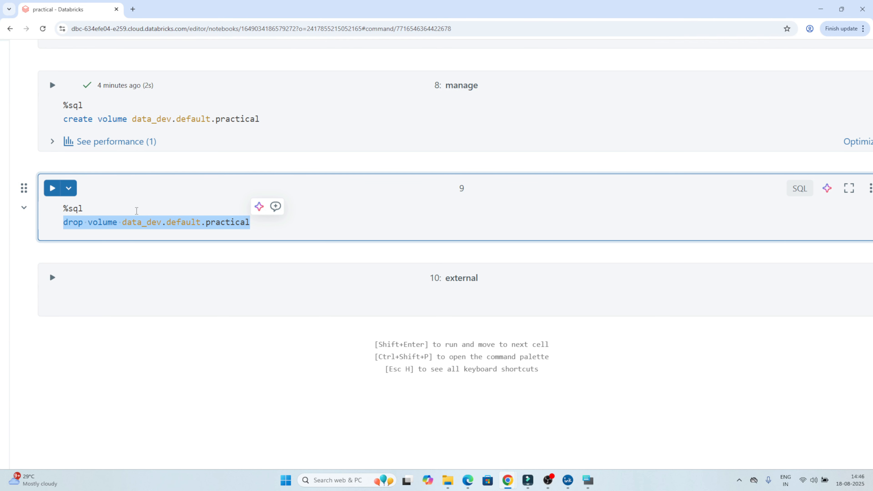
# Copy the manage cell's SQL into the external cell and rename the volume there to practical_1.
pyautogui.click(266, 115)
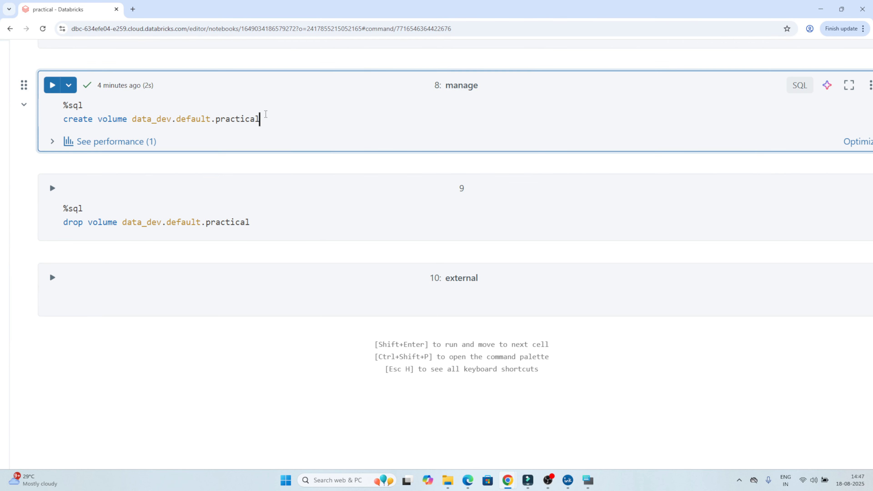
pyautogui.hotkey('ctrl', 'a')
pyautogui.hotkey('ctrl', 'c')
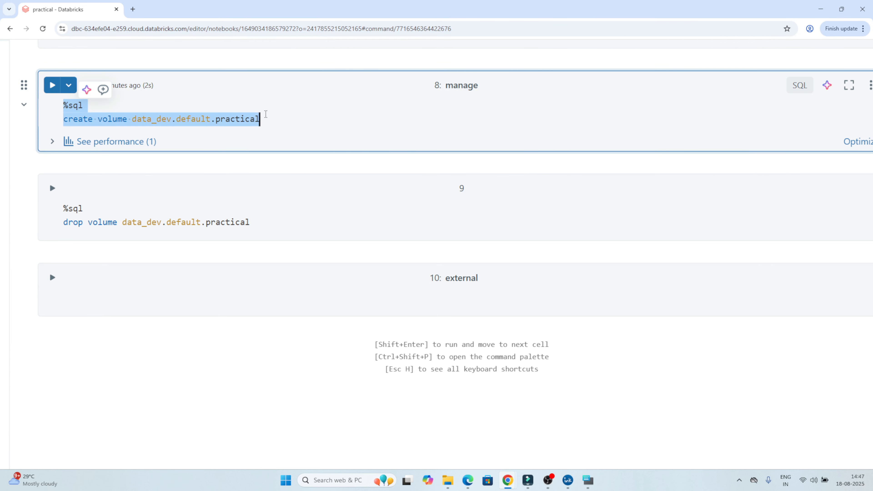
pyautogui.click(156, 302)
pyautogui.hotkey('ctrl', 'v')
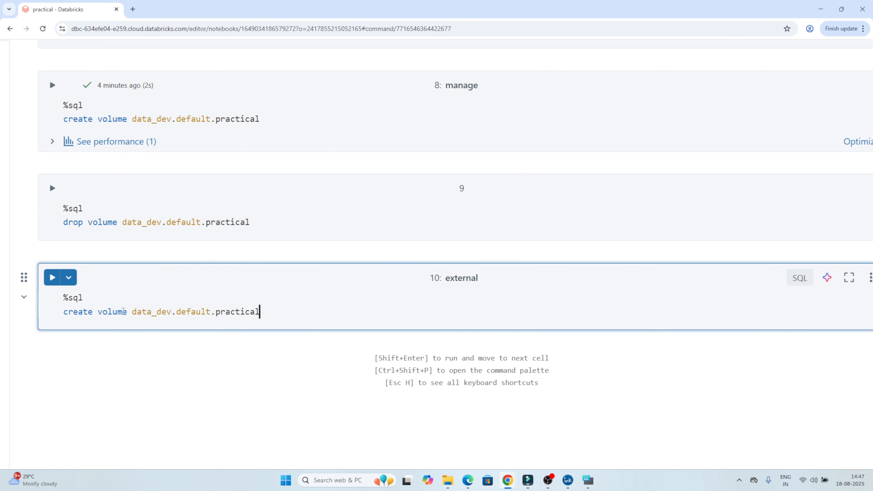
pyautogui.write('_1')
pyautogui.doubleClick(233, 310)
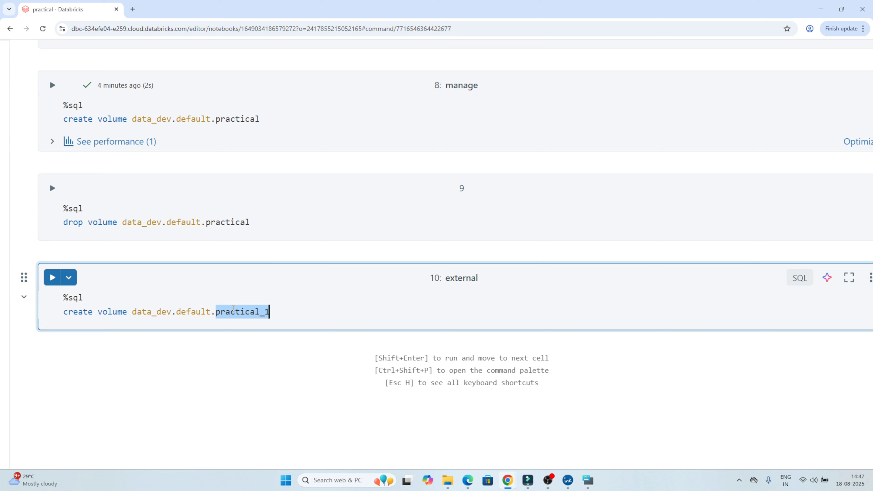
# Add a location clause with the suggested dbfs:/FileStore/shared_uploads path to the practical_1 statement, without the extra suggested drop volume line.
pyautogui.click(304, 314)
pyautogui.press('Return')
pyautogui.write('lo')
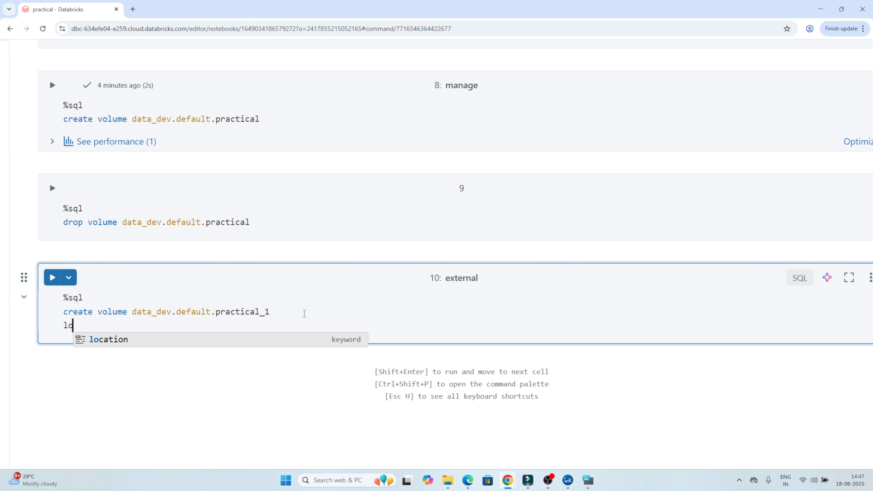
pyautogui.write('cation')
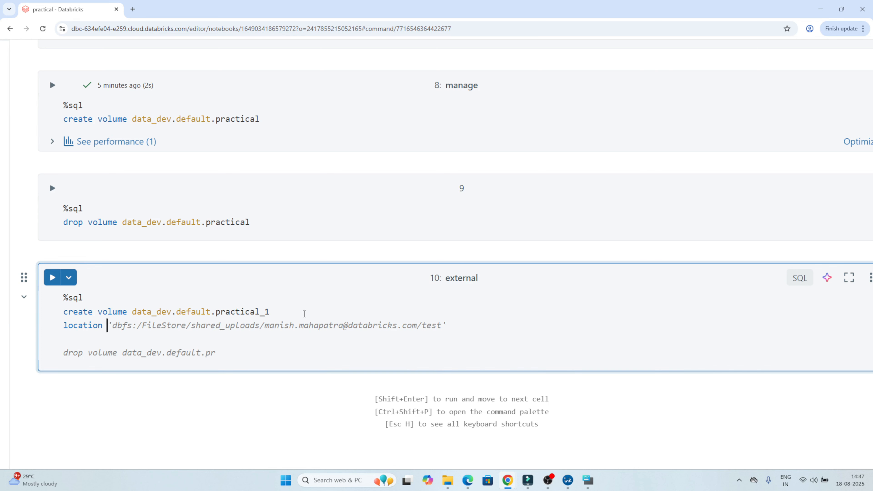
pyautogui.press('Tab')
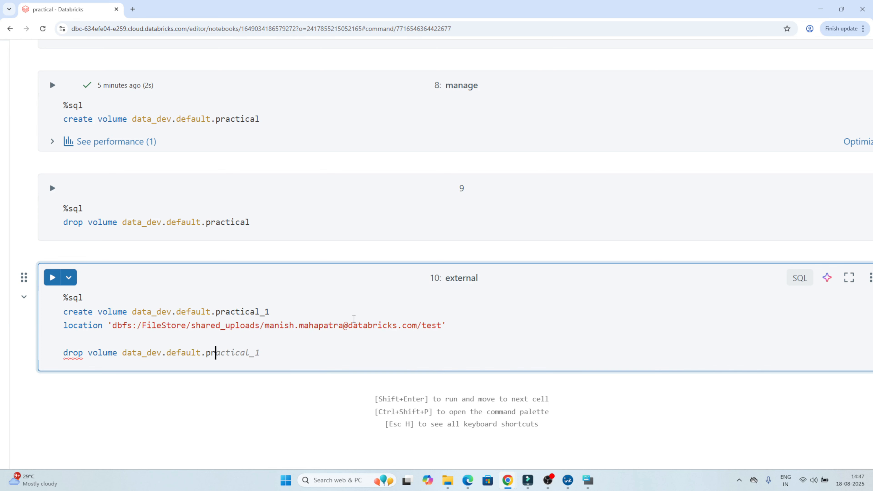
pyautogui.moveTo(216, 352); pyautogui.dragTo(63, 353)
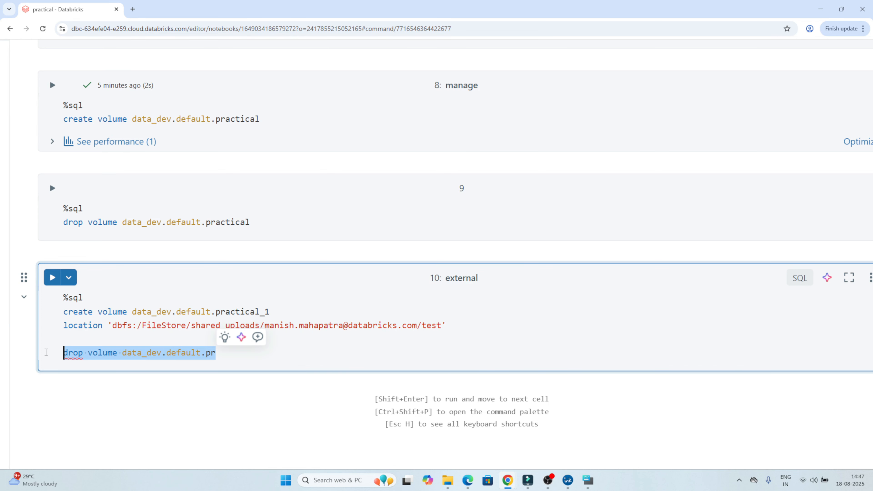
pyautogui.press('BackSpace')
pyautogui.press('BackSpace')
# Examine the location keyword and its storage path in the external cell's create volume statement.
pyautogui.moveTo(131, 325); pyautogui.dragTo(333, 325)
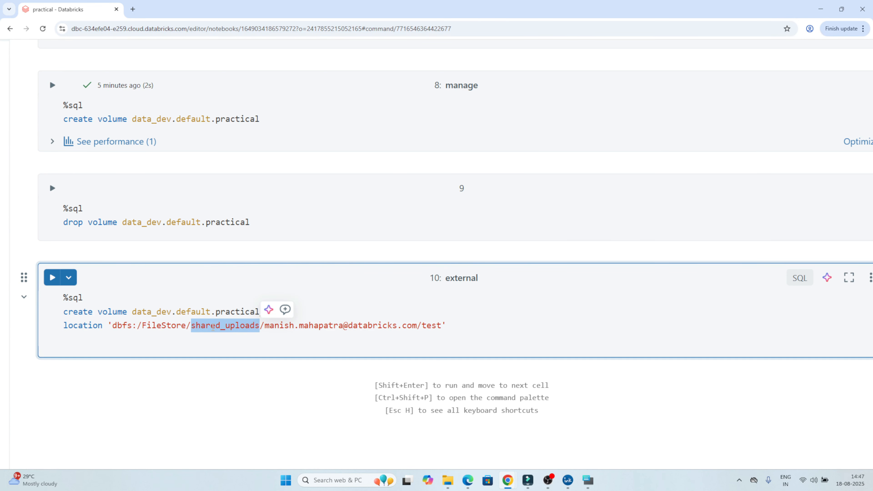
pyautogui.click(200, 327)
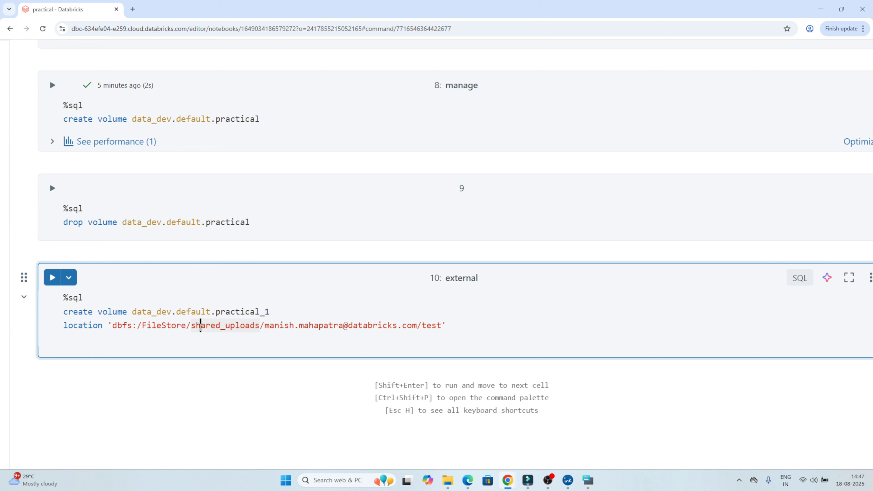
pyautogui.doubleClick(84, 325)
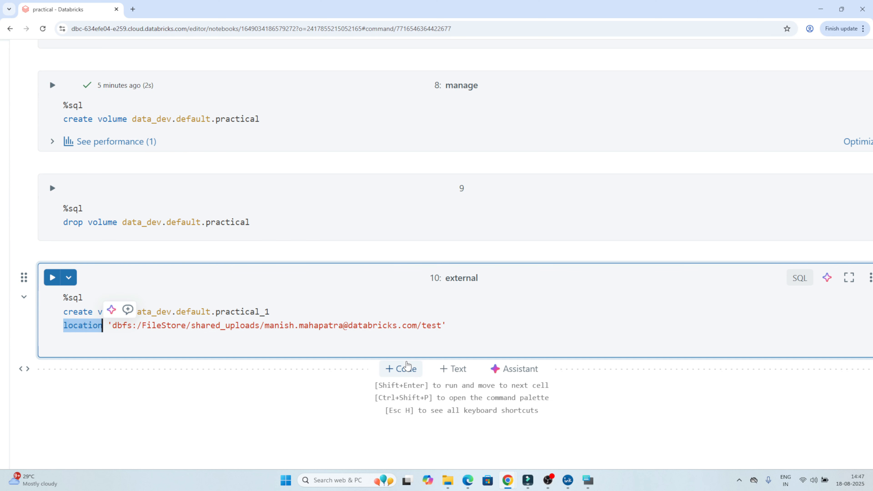
pyautogui.click(412, 326)
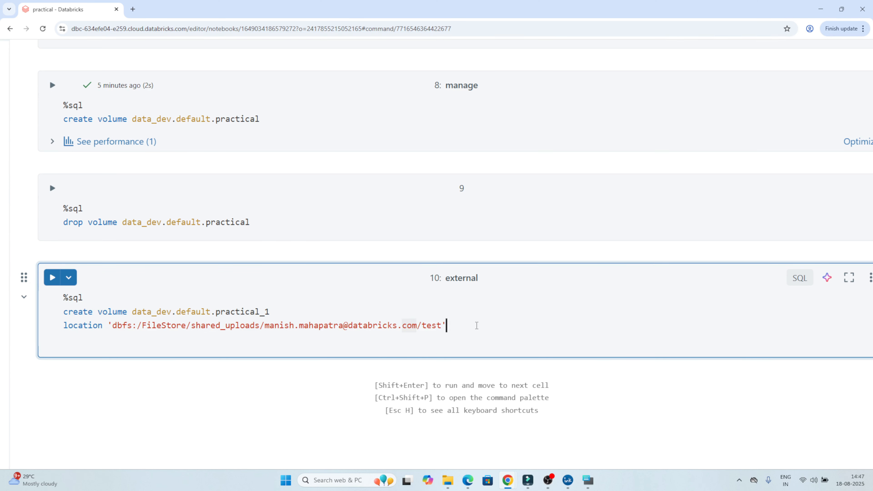
pyautogui.moveTo(477, 325); pyautogui.dragTo(62, 310)
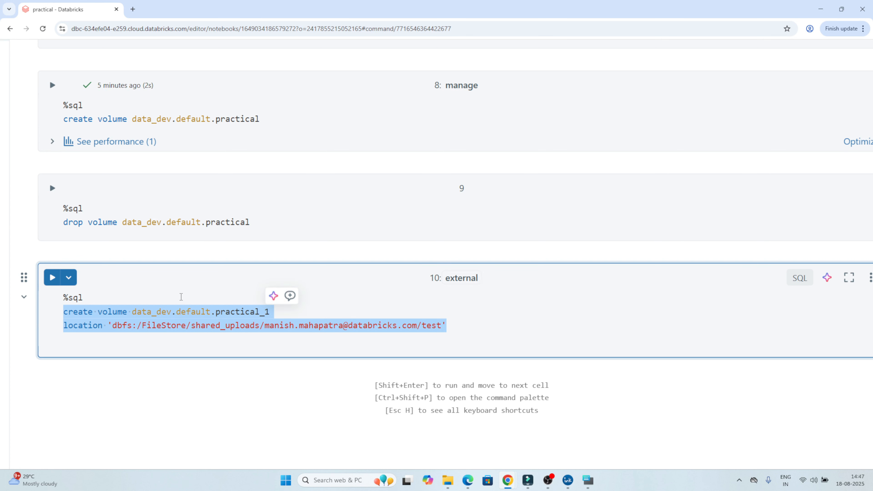
pyautogui.doubleClick(92, 325)
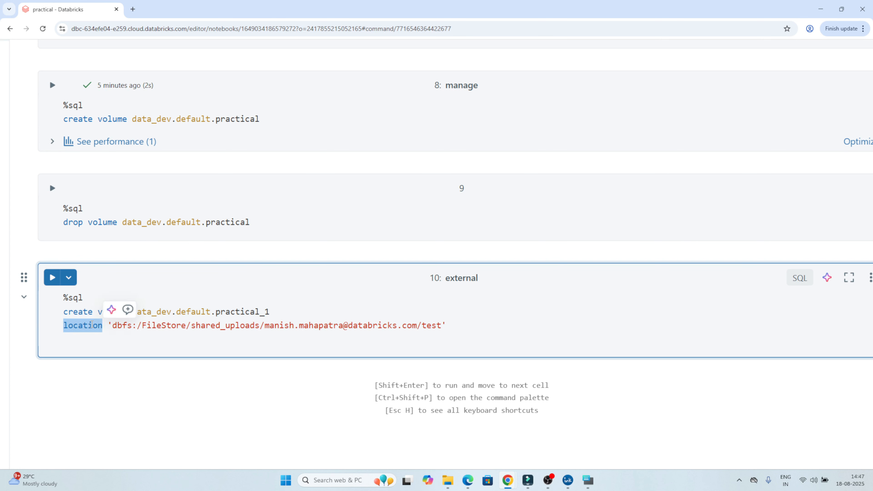
pyautogui.click(86, 325)
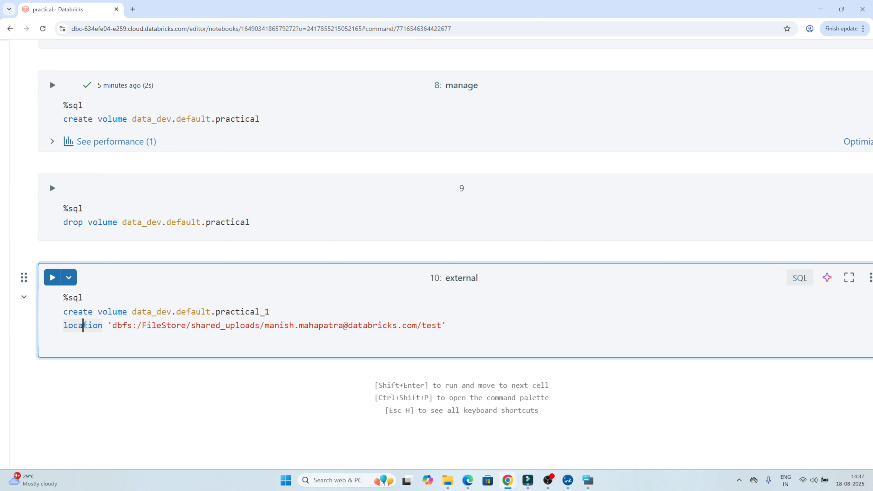
# Insert the external keyword so the statement reads create external volume data_dev.default.practical_1.
pyautogui.click(98, 312)
pyautogui.write('ext')
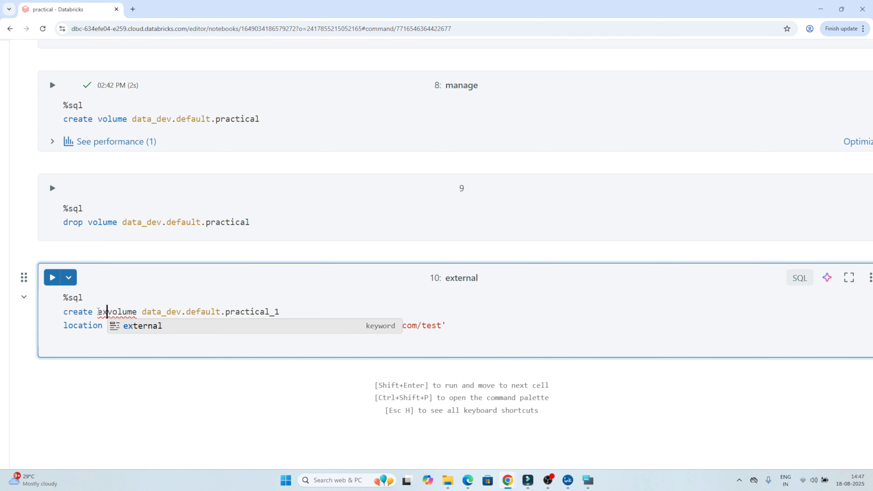
pyautogui.write('er')
pyautogui.press('Tab')
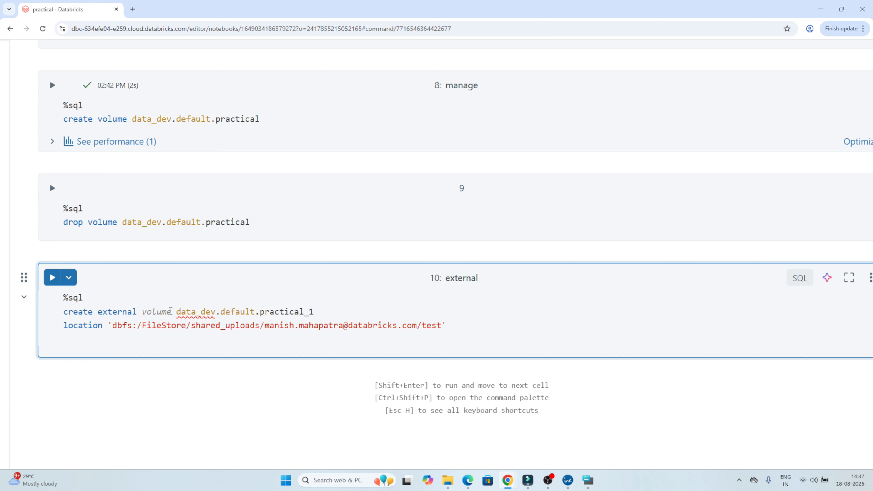
pyautogui.press('Tab')
# Review the external volume statement's catalog, schema, volume name and storage location.
pyautogui.doubleClick(208, 313)
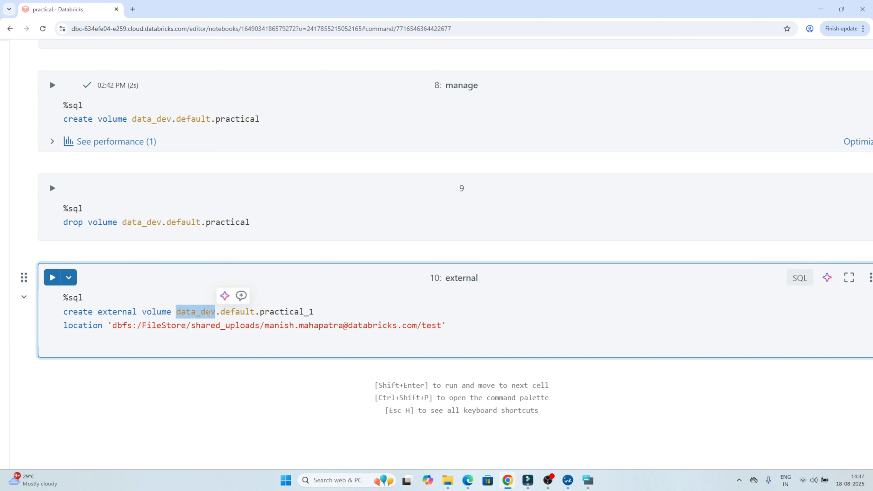
pyautogui.doubleClick(96, 326)
pyautogui.click(214, 333)
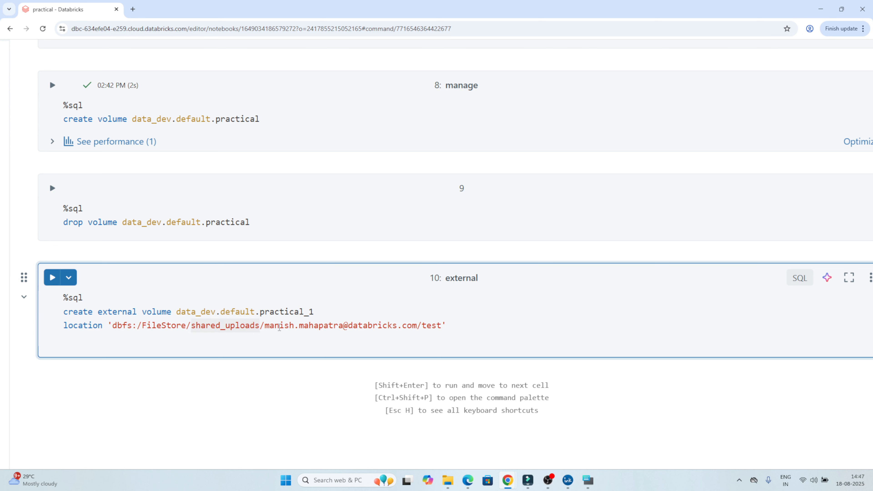
pyautogui.moveTo(451, 330); pyautogui.dragTo(65, 312)
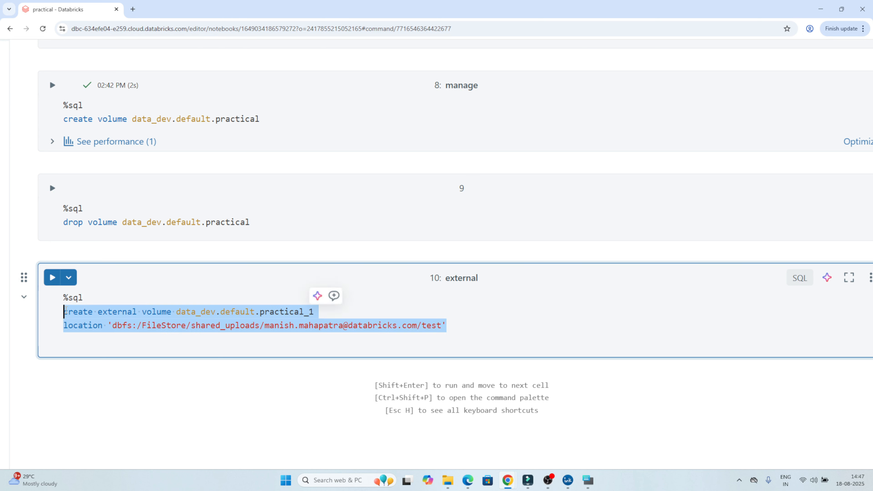
pyautogui.doubleClick(200, 311)
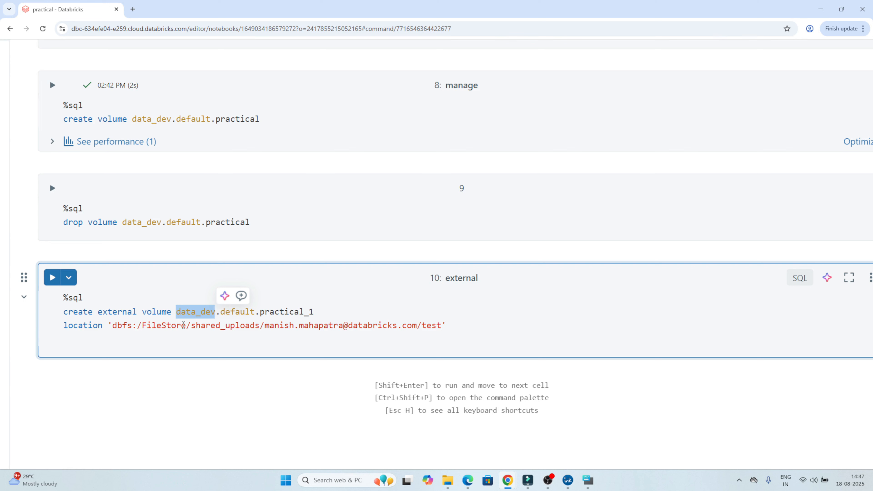
pyautogui.moveTo(165, 325); pyautogui.dragTo(418, 330)
pyautogui.moveTo(317, 311); pyautogui.dragTo(210, 312)
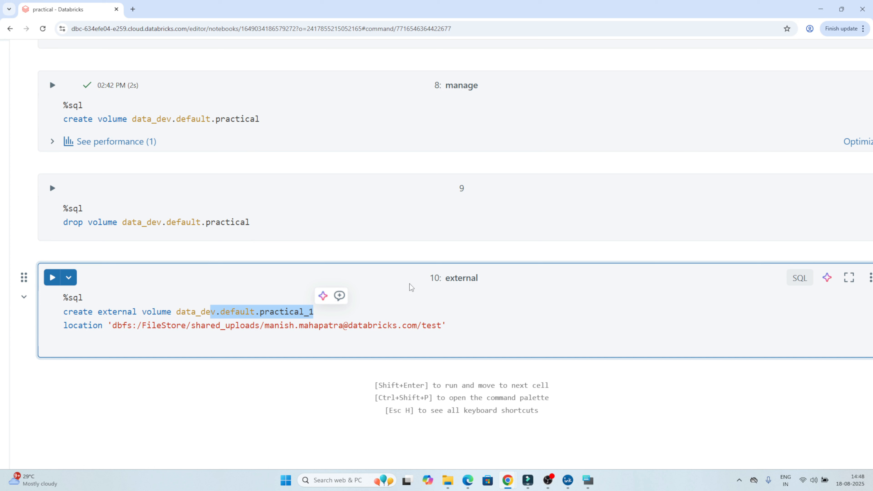
pyautogui.doubleClick(270, 309)
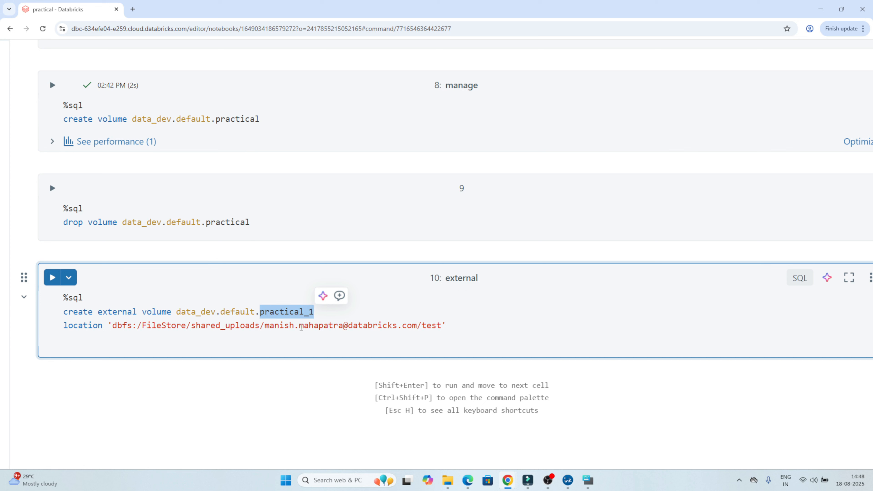
pyautogui.moveTo(374, 325); pyautogui.dragTo(274, 326)
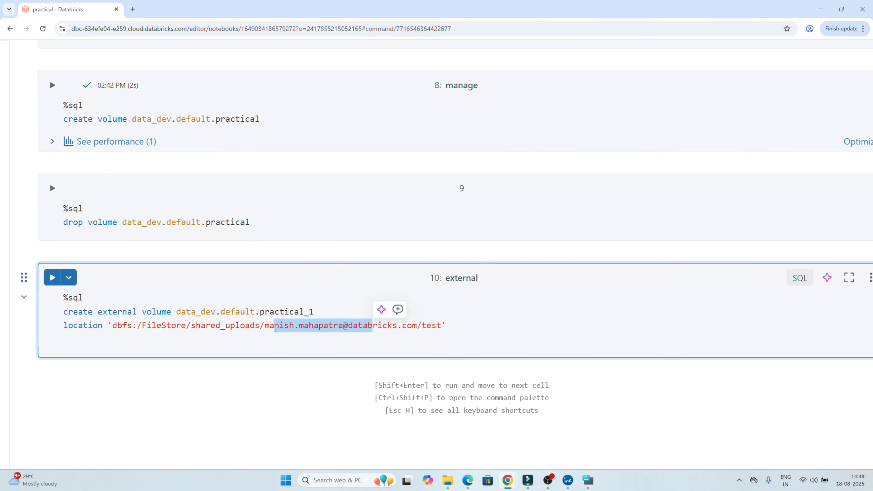
pyautogui.doubleClick(268, 311)
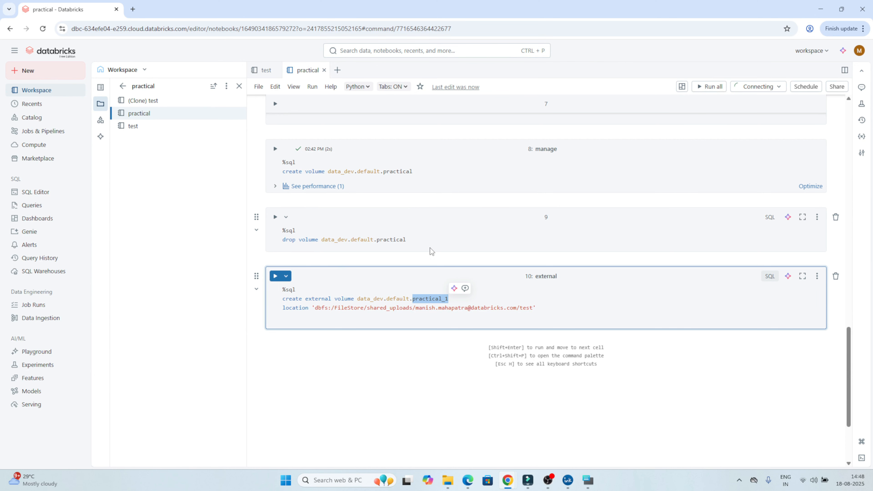
pyautogui.click(549, 479)
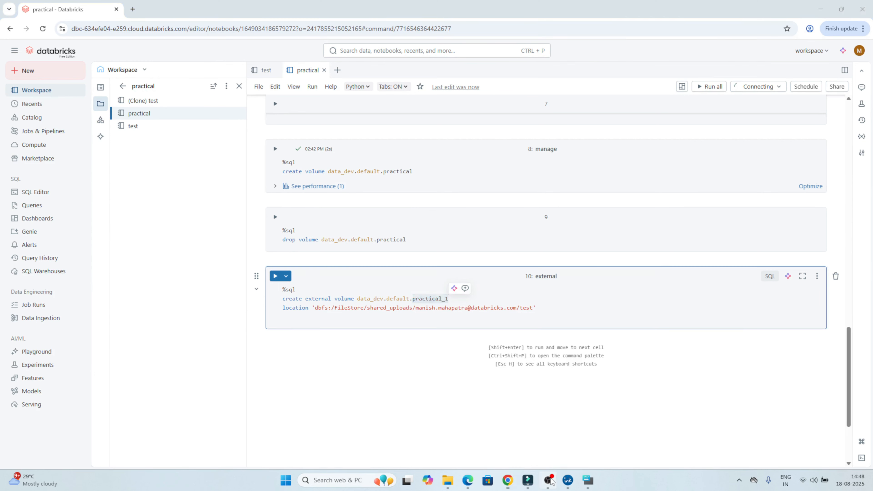